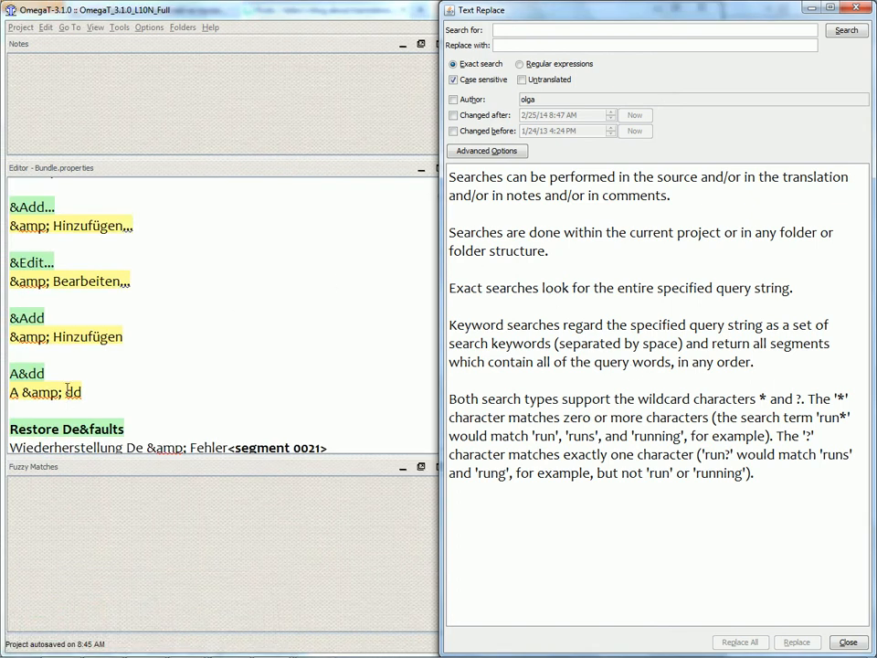
Step: Copy the "&amp; " string with its trailing space from the A&dd translation and search the project for it
drag(67, 395, 3, 390)
key(ctrl+c)
click(765, 331)
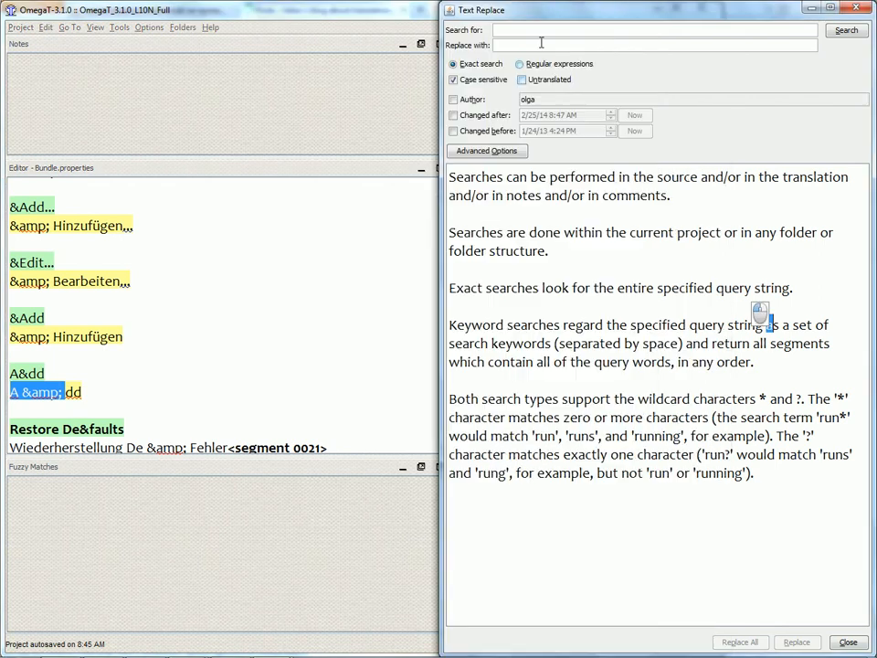
key(ctrl+v)
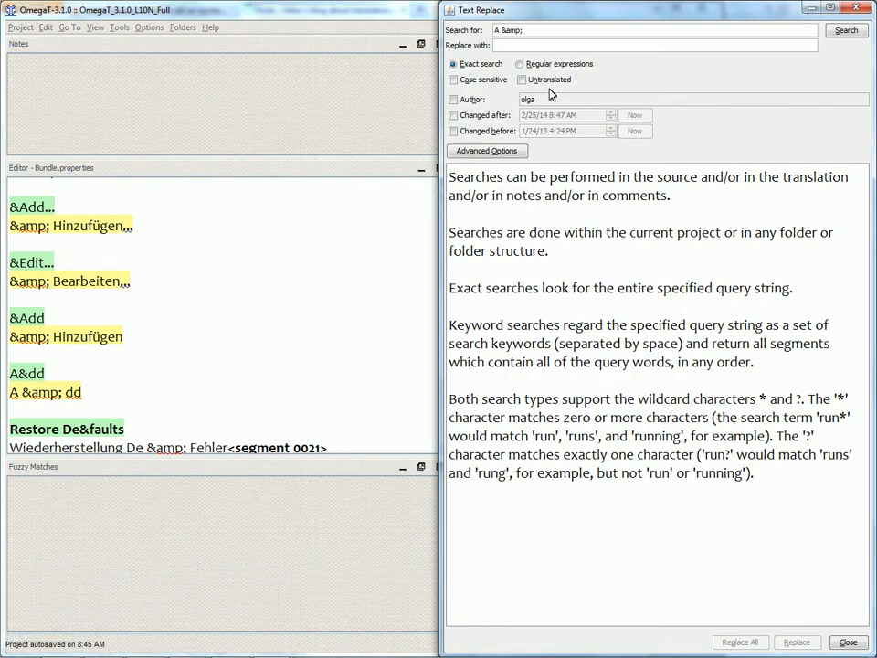
key(Home)
key(Delete)
key(Delete)
key(End)
key(Return)
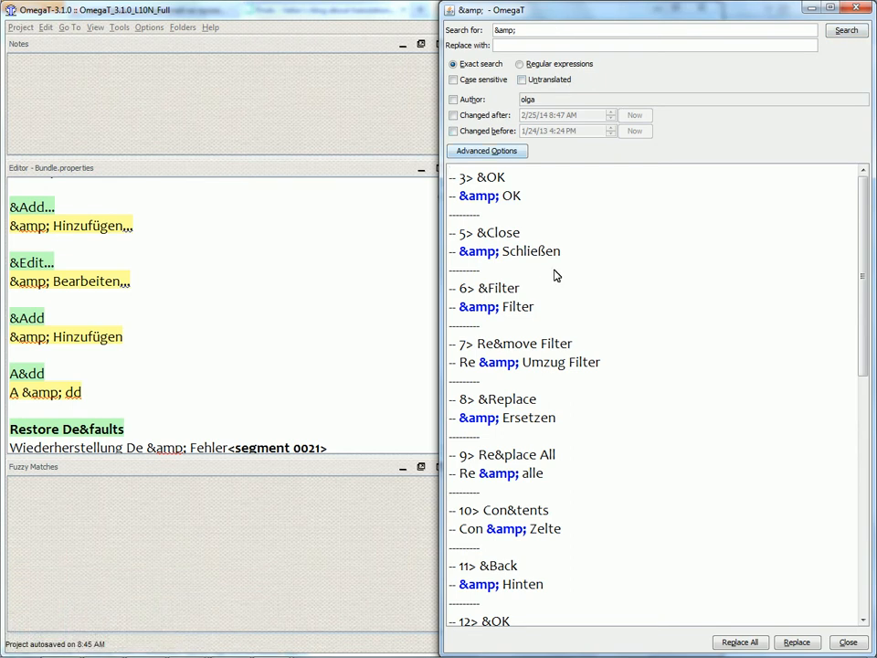
Step: Open the found segments 3, 5, 6, 7 and 8 one after another from the search results to examine them in the editor
click(512, 196)
click(514, 250)
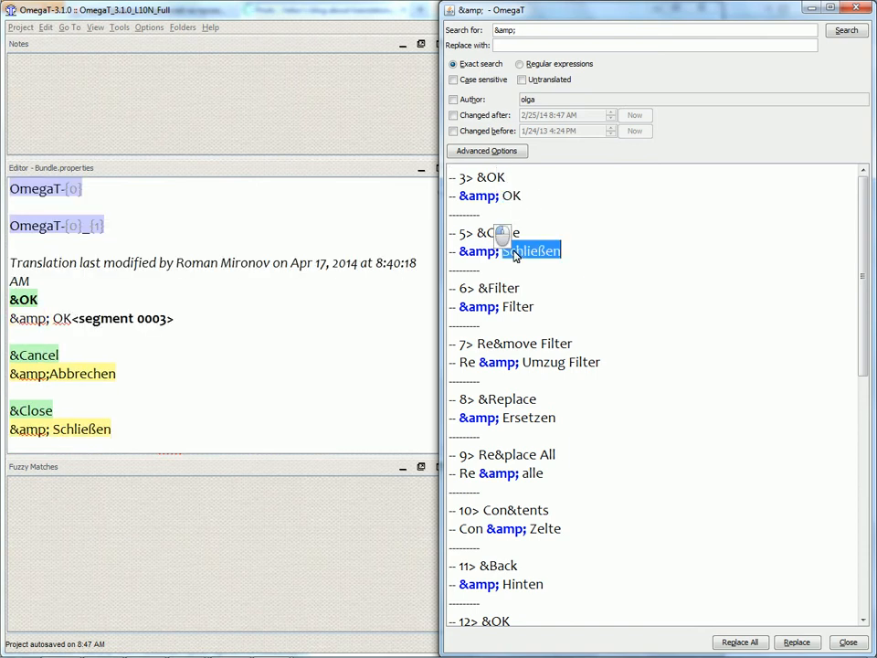
click(513, 305)
click(517, 344)
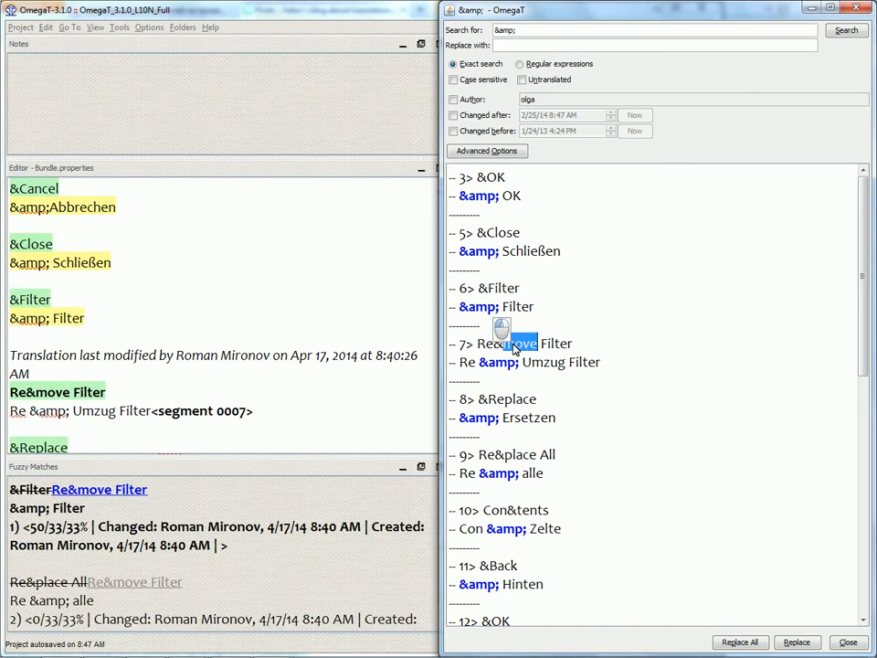
click(513, 400)
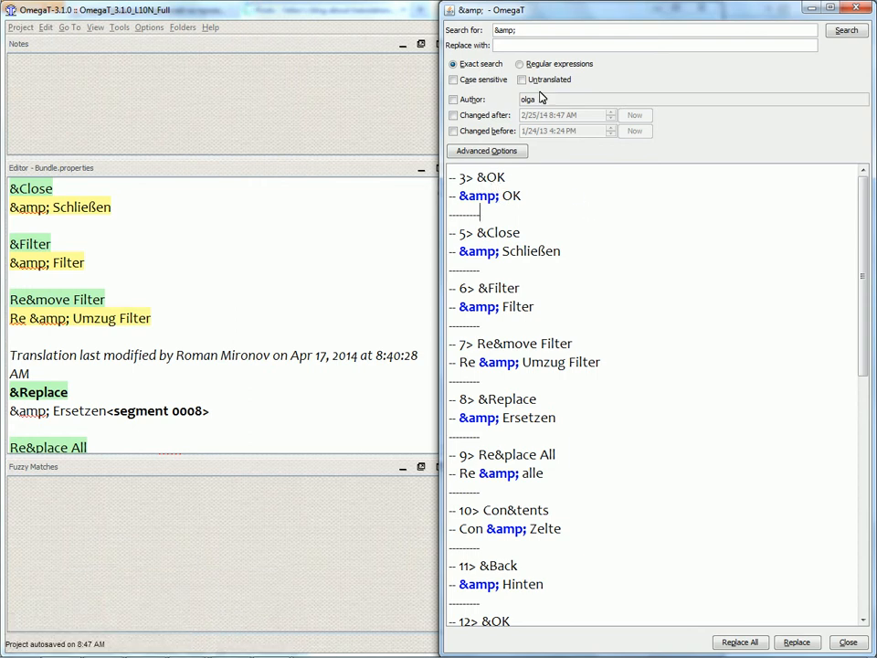
Step: Replace every found "&amp; " with "&" and check the replaced characters in the Re&move Filter and &Replace translations
click(540, 45)
click(539, 32)
key(Home)
key(shift+Right)
key(ctrl+c)
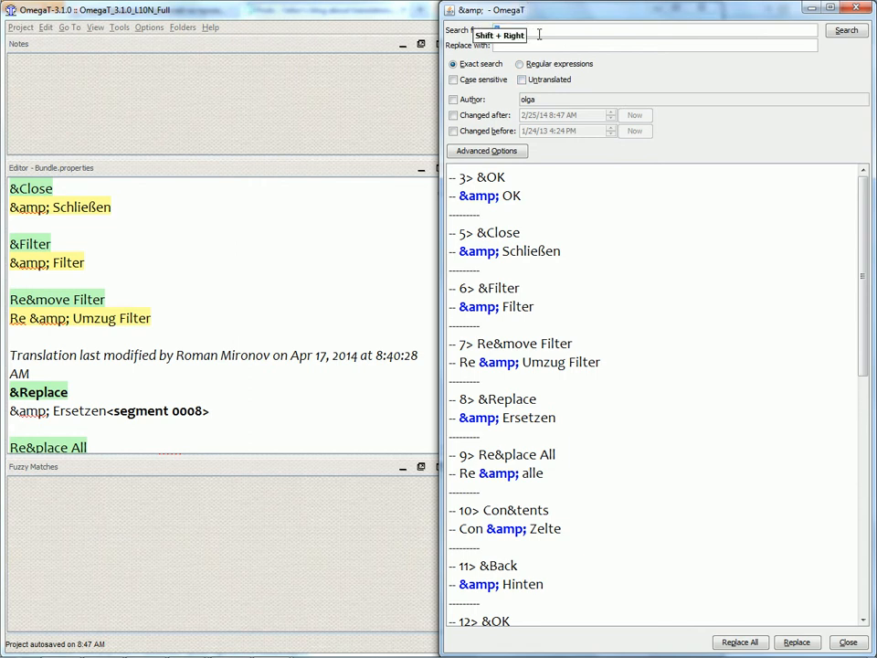
key(Tab)
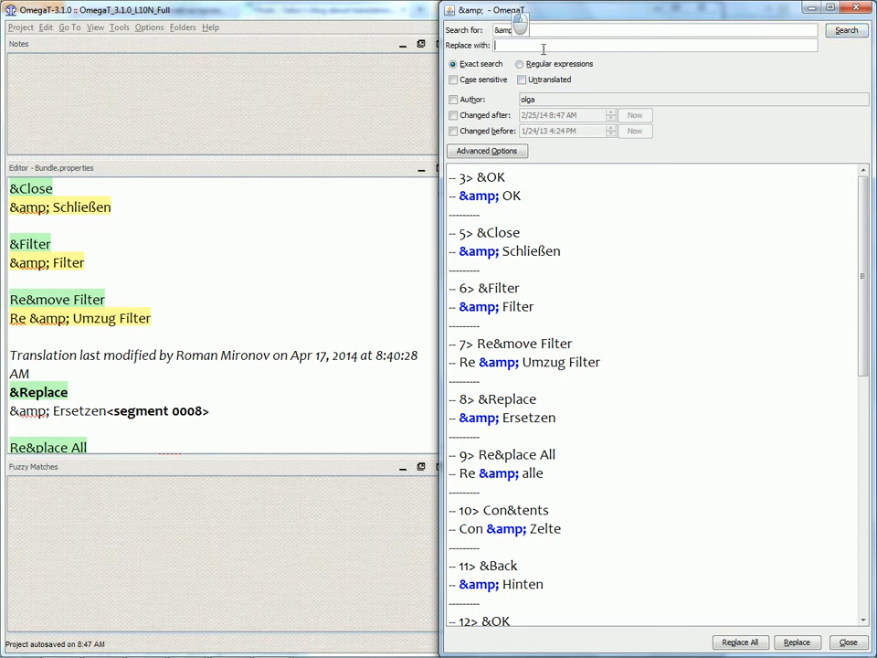
key(ctrl+v)
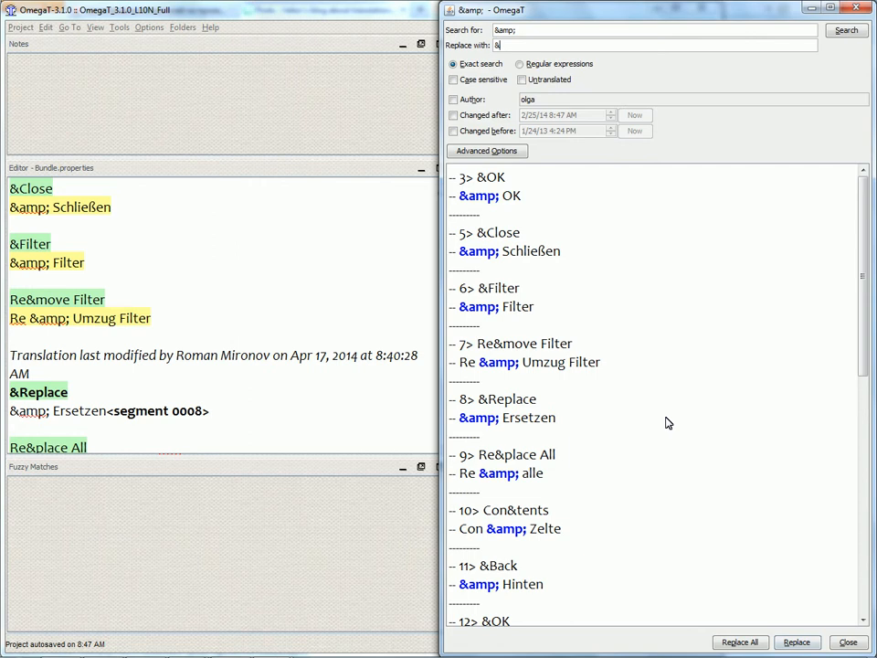
click(752, 644)
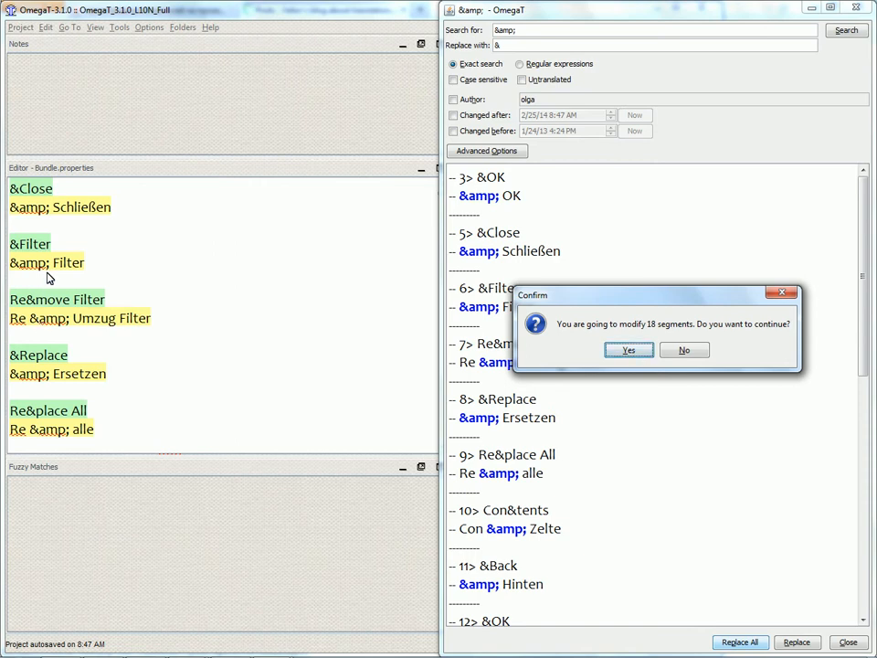
click(624, 353)
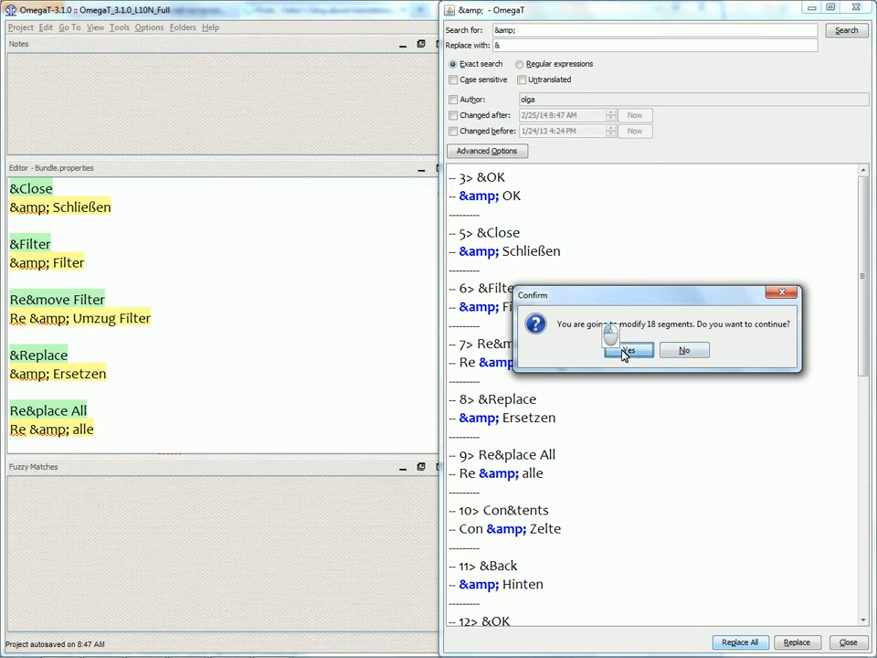
drag(40, 318, 31, 318)
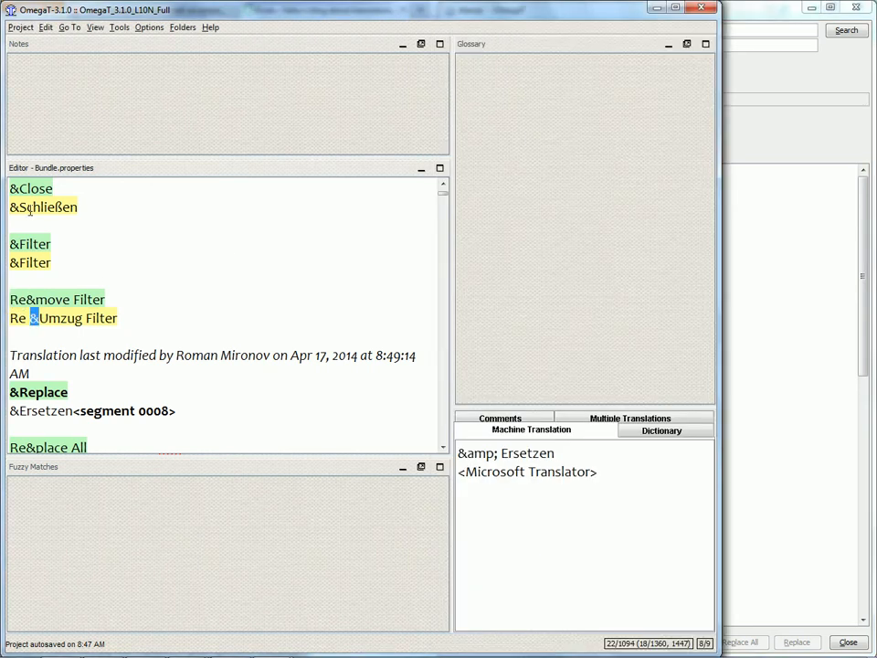
drag(10, 412, 19, 412)
Step: Search the project for "&" with "&amp;" as the replacement and start replacing the matches one by one
key(ctrl+k)
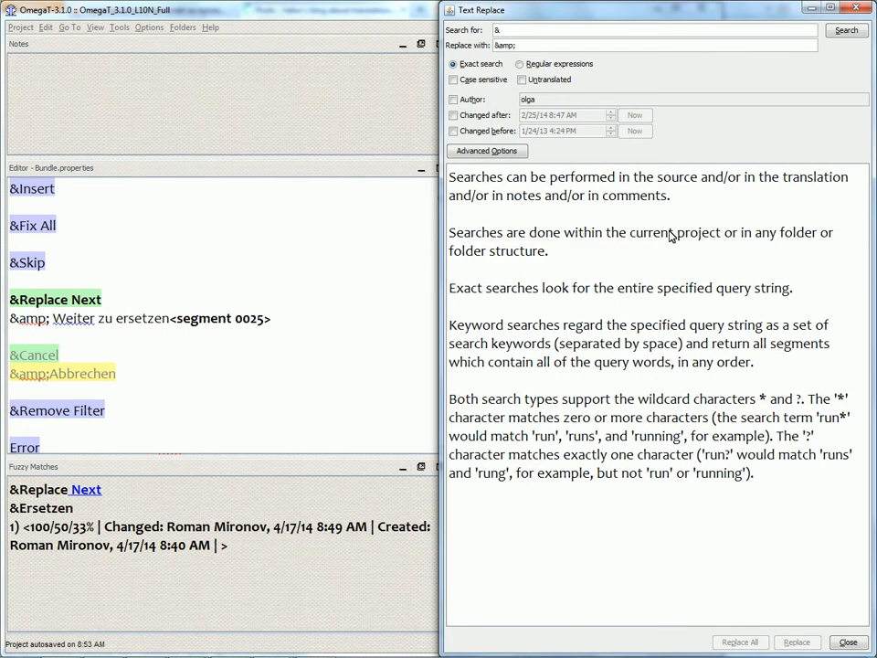
click(545, 249)
click(624, 27)
key(Return)
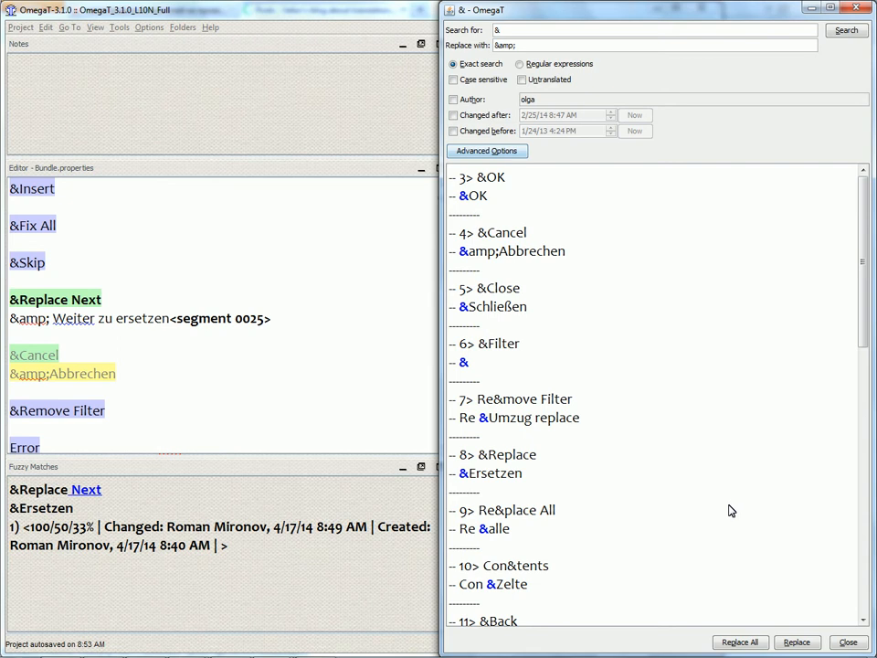
click(802, 645)
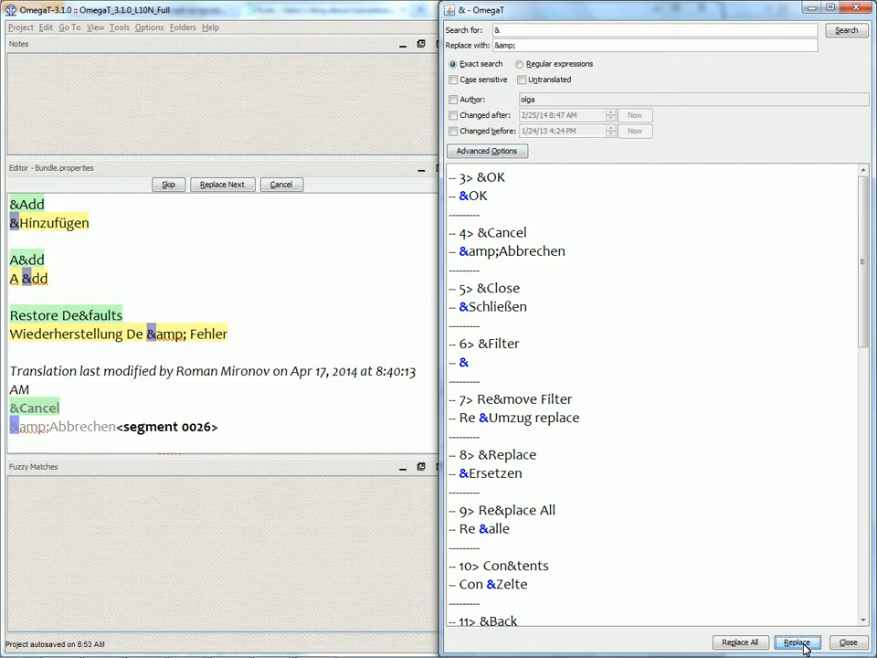
Step: Examine the highlighted "&" matches in the editor, including the Restore De&faults and &Edit... segments
click(259, 274)
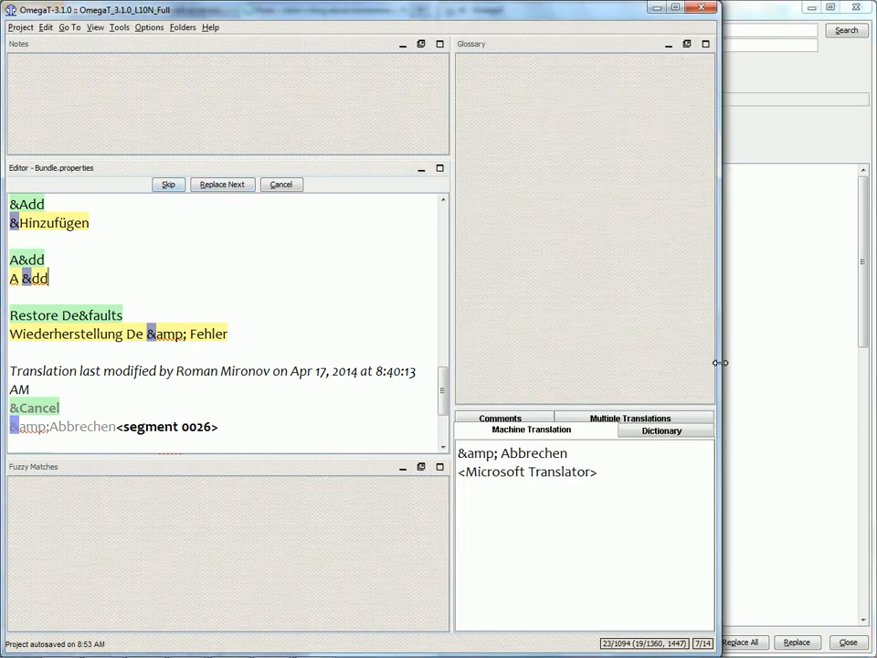
click(805, 331)
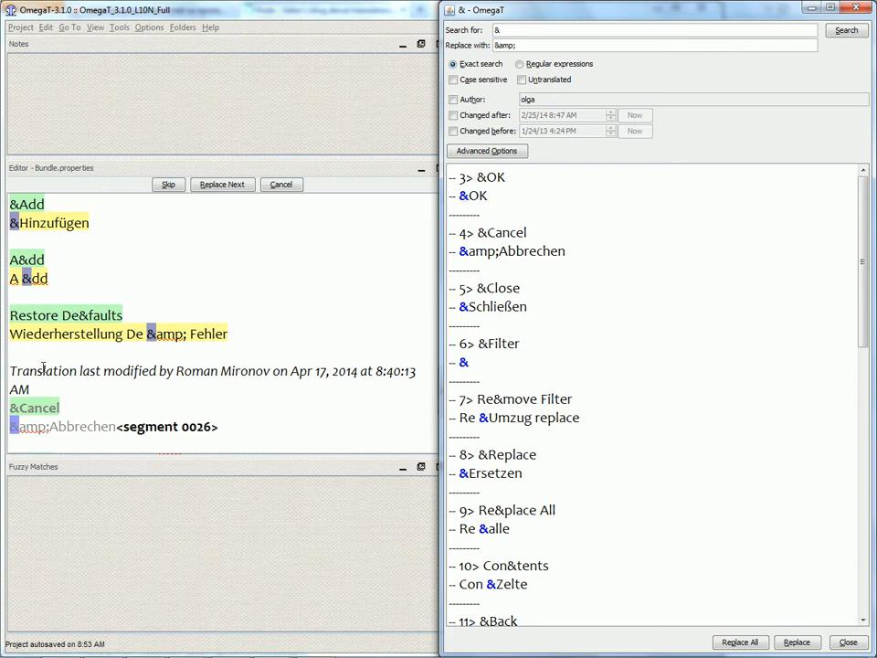
click(68, 324)
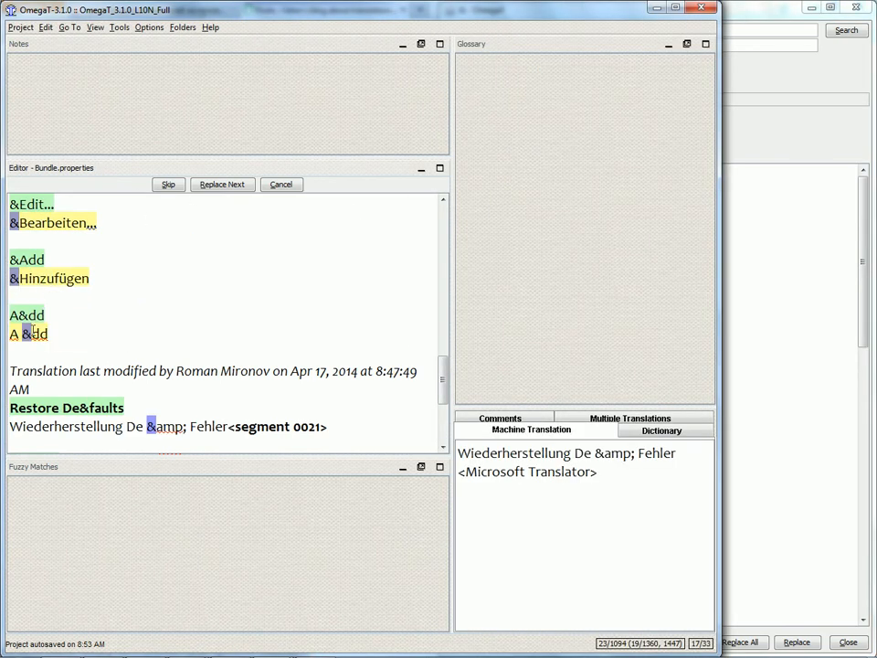
click(20, 318)
click(19, 262)
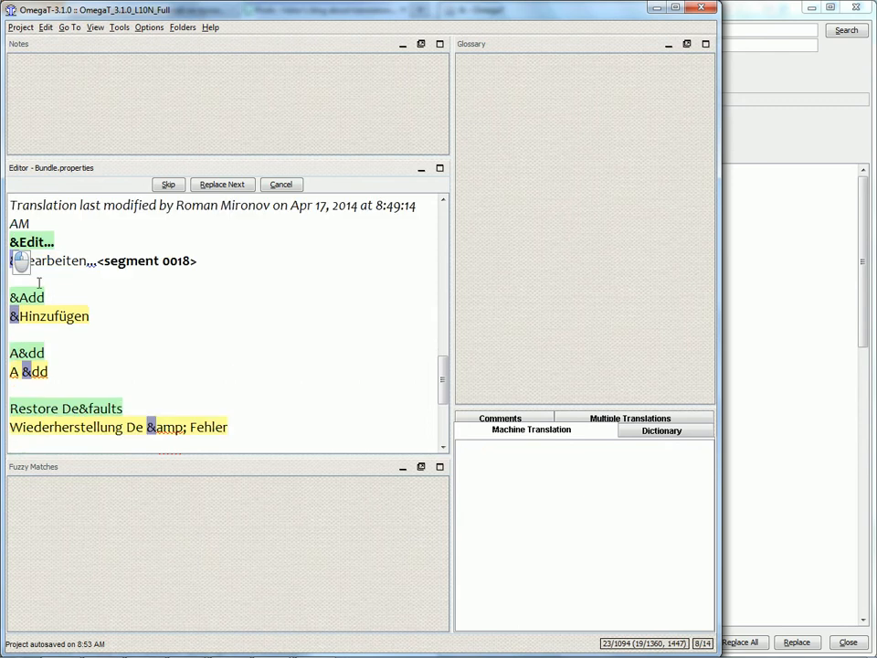
click(787, 315)
click(278, 283)
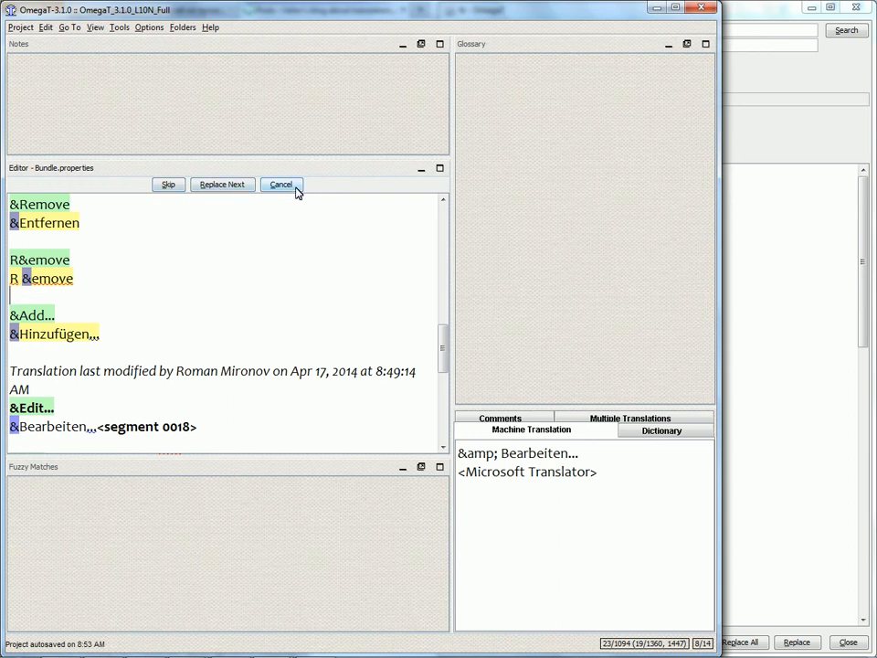
Step: Replace "&" with "&amp;" match by match from segment 3 through segment 15, and end the replacement session at segment 16
scroll(201, 279, up, 10)
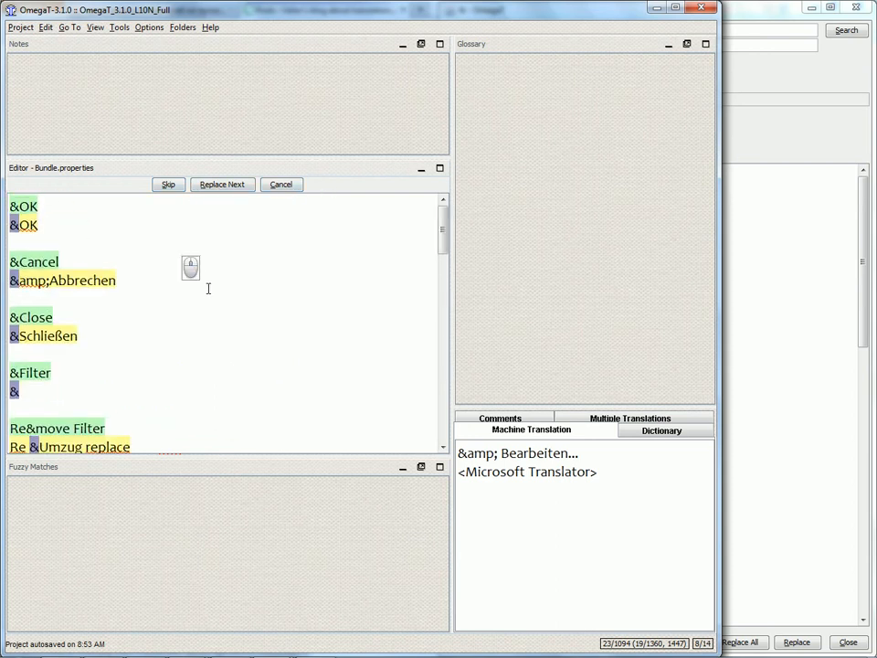
click(32, 230)
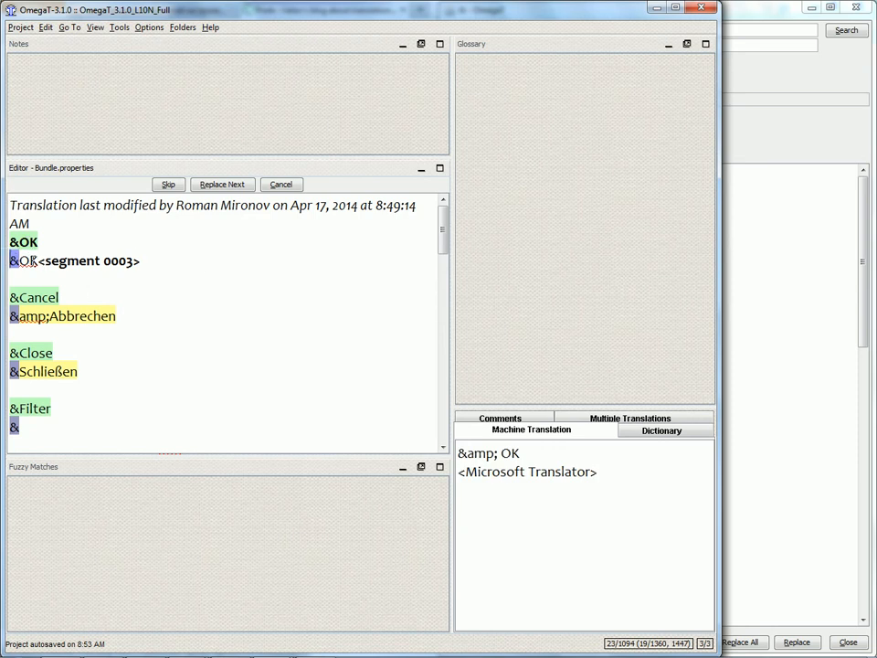
click(223, 185)
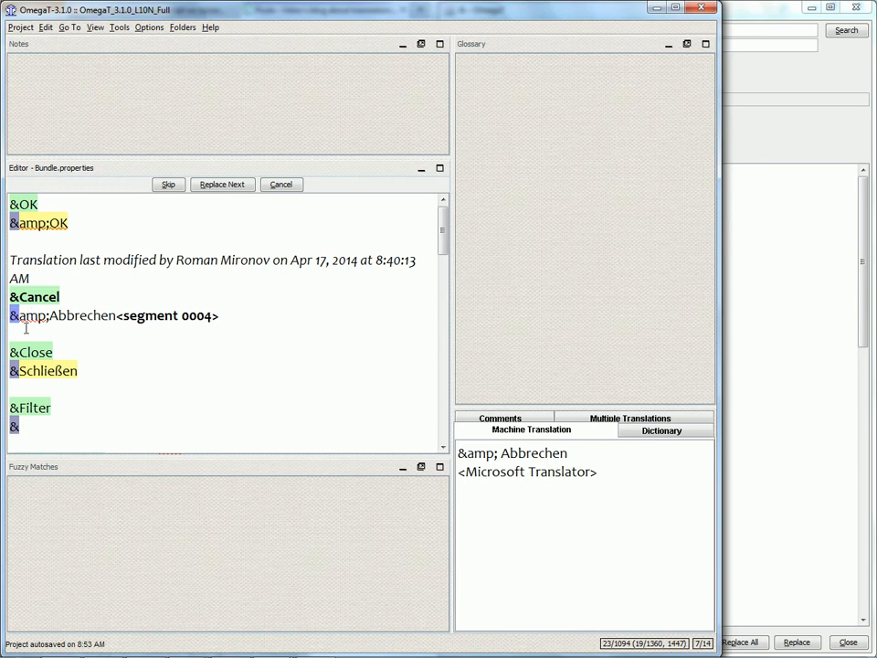
click(241, 187)
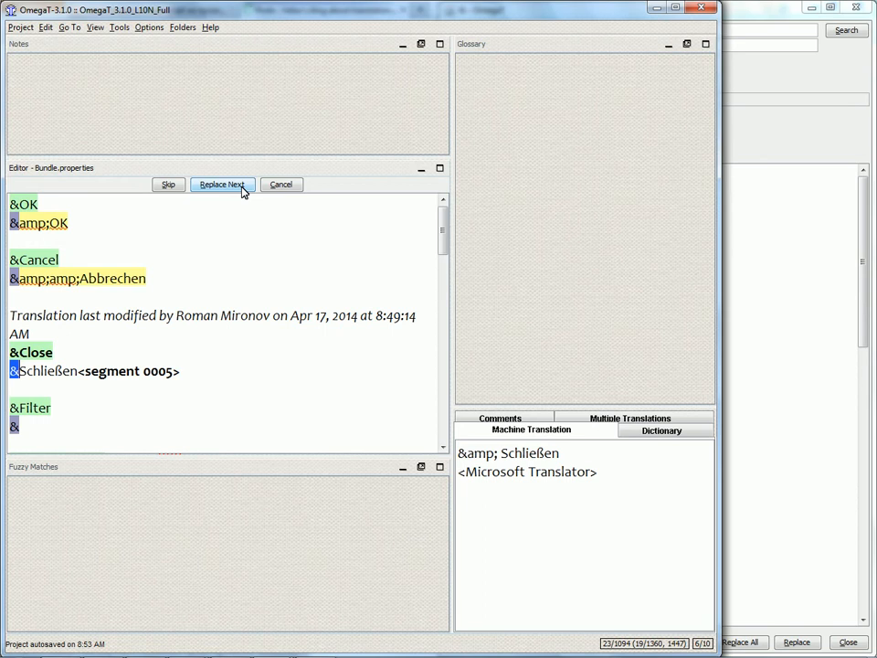
click(242, 186)
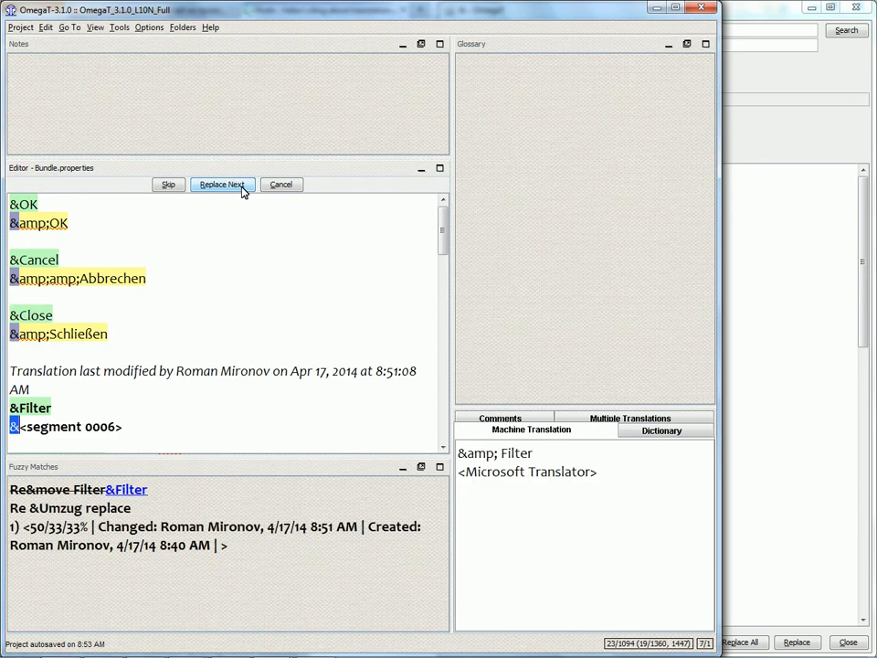
click(242, 186)
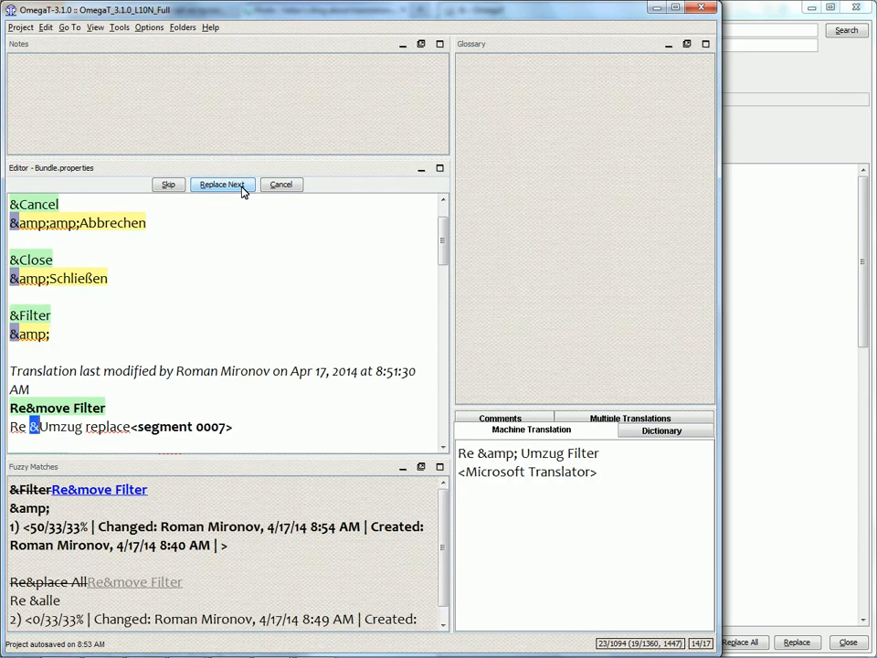
click(241, 186)
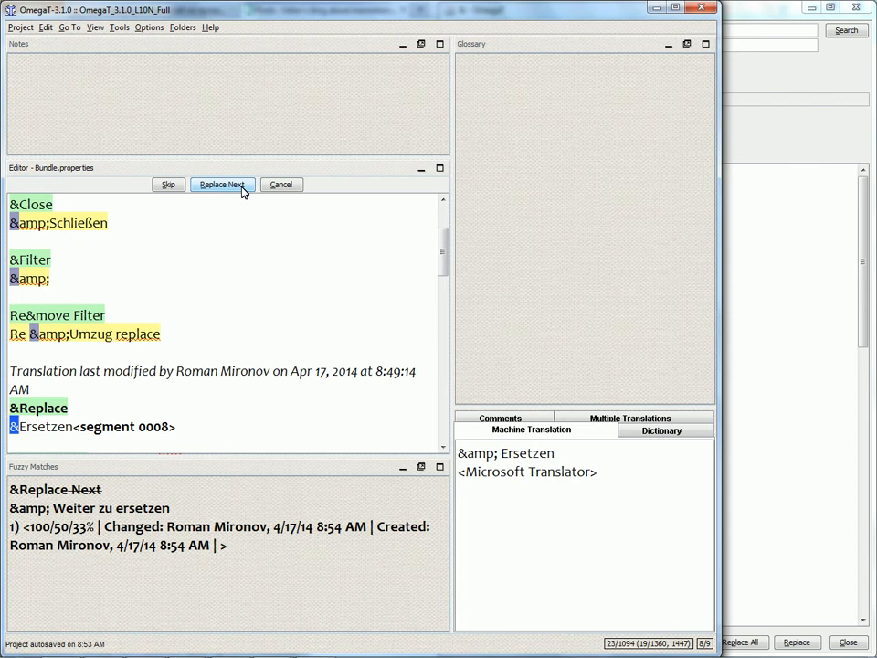
click(243, 187)
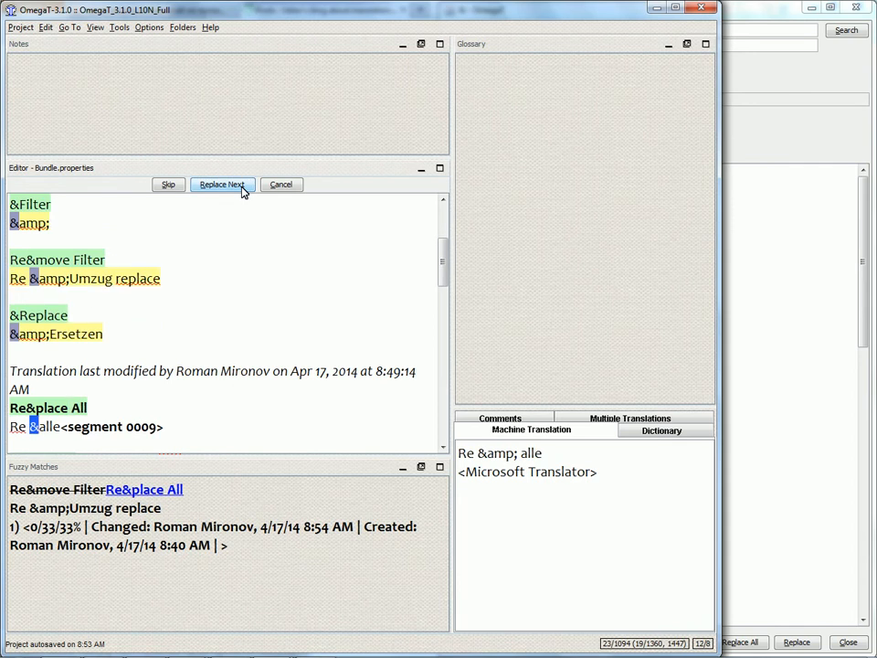
click(241, 186)
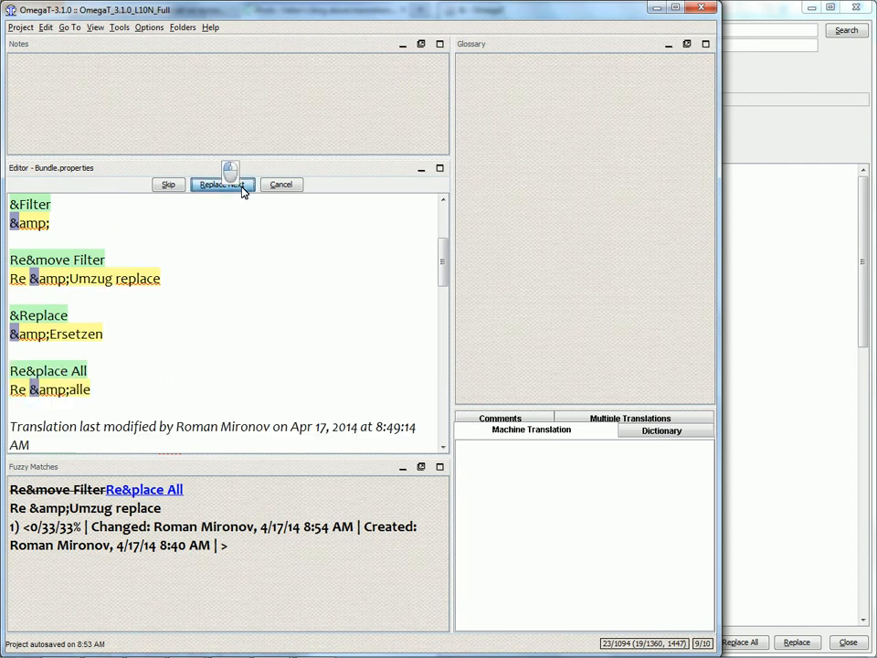
click(242, 187)
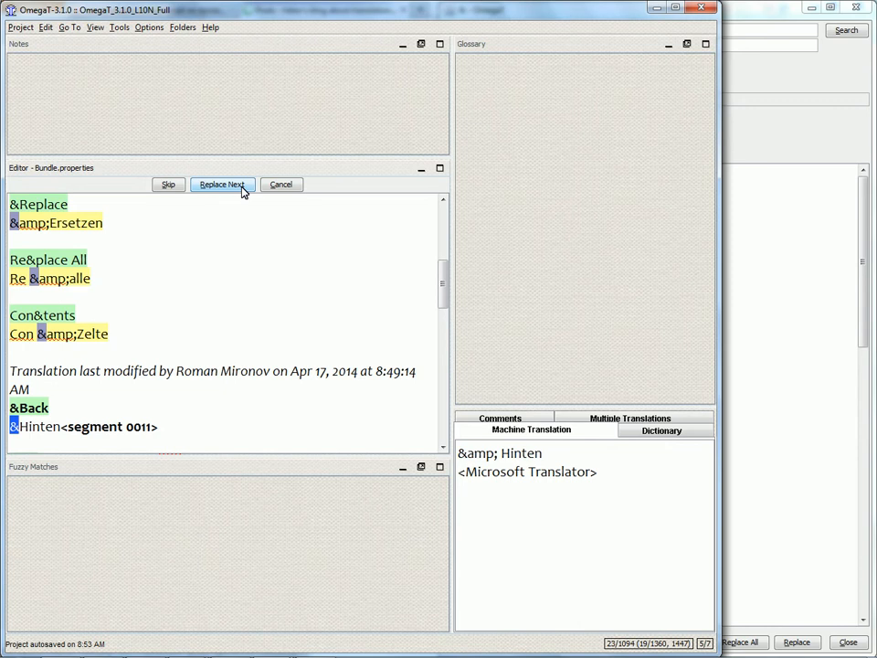
click(241, 186)
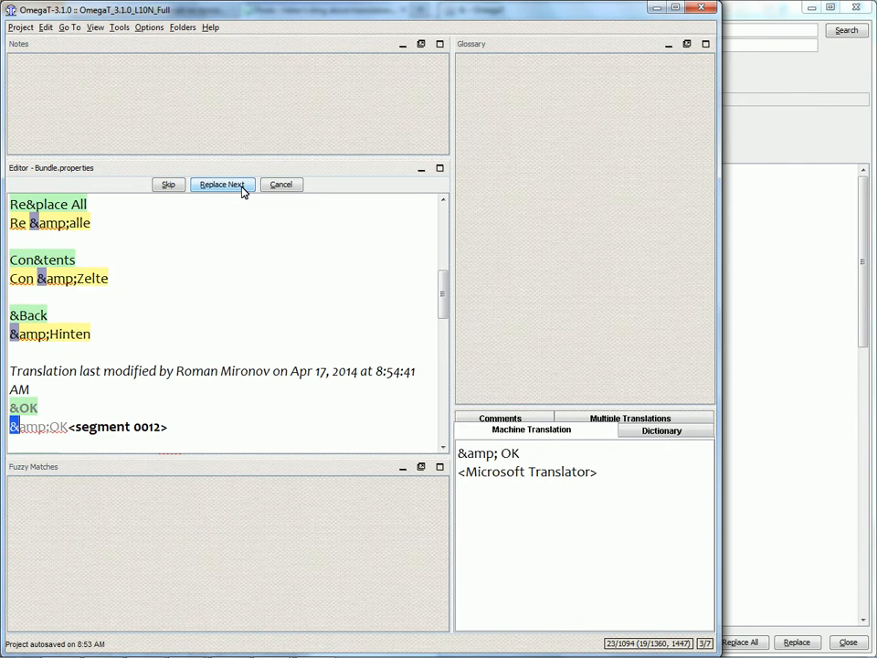
click(241, 186)
click(241, 187)
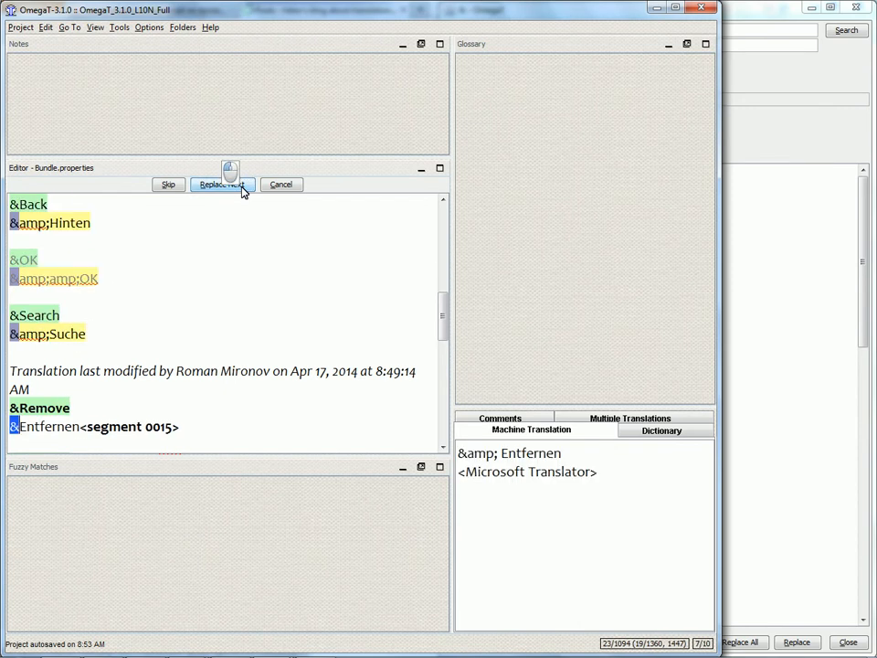
click(241, 186)
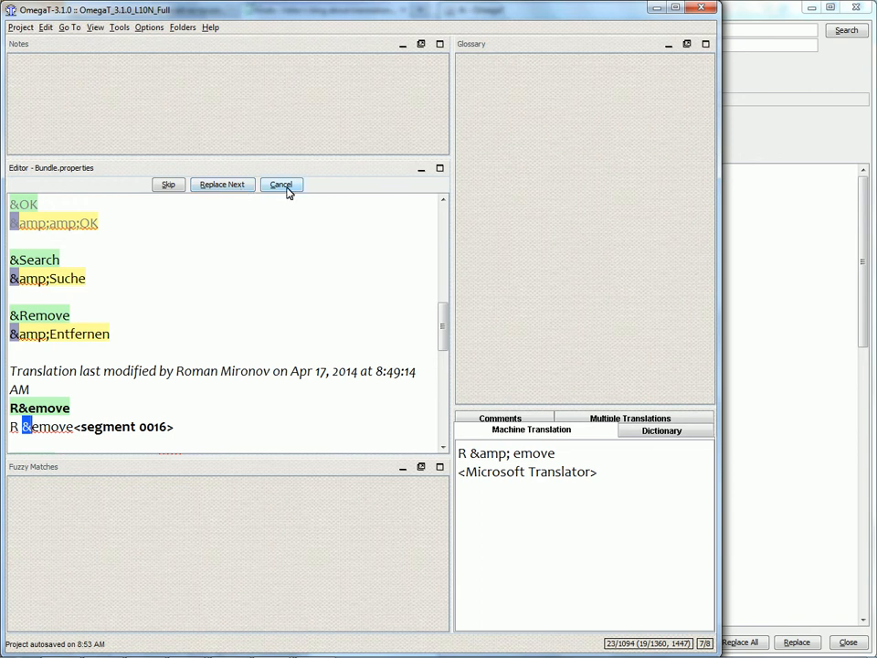
click(285, 185)
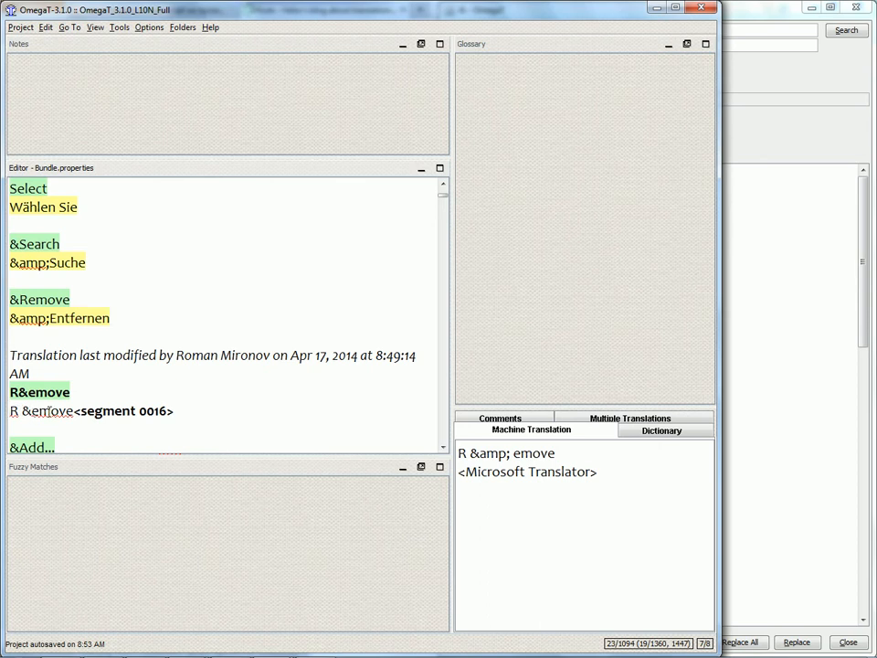
Step: Go back through the editing history from segment 16 to segment 7 and examine the replaced "&amp;" strings in the translations
click(69, 29)
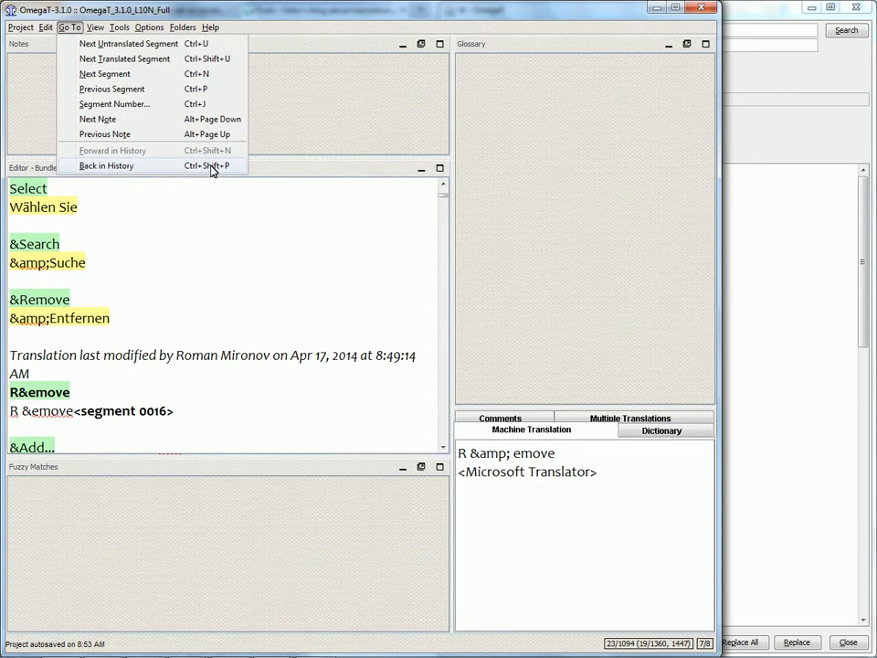
click(58, 423)
key(ctrl+shift+p)
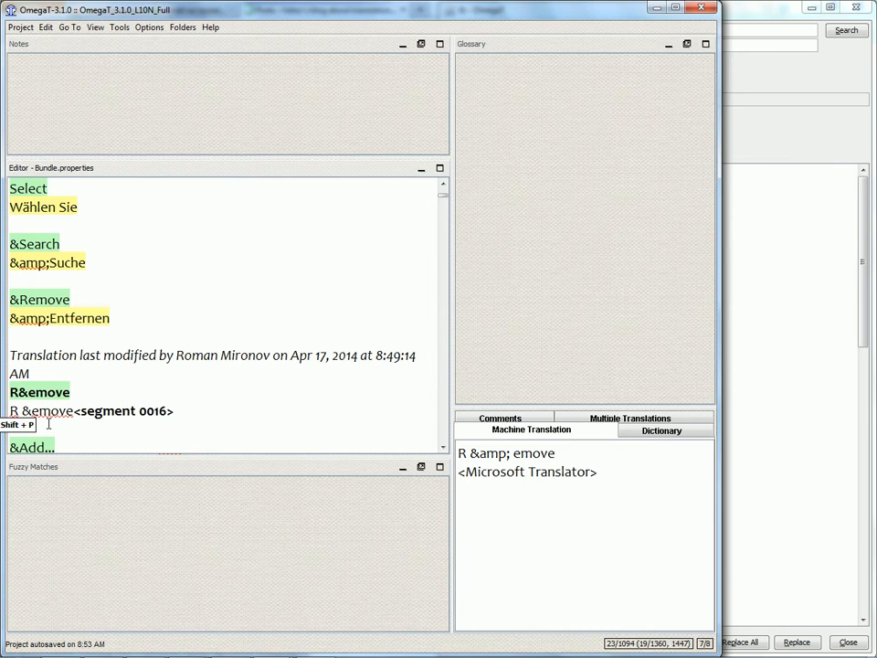
key(ctrl+shift+p)
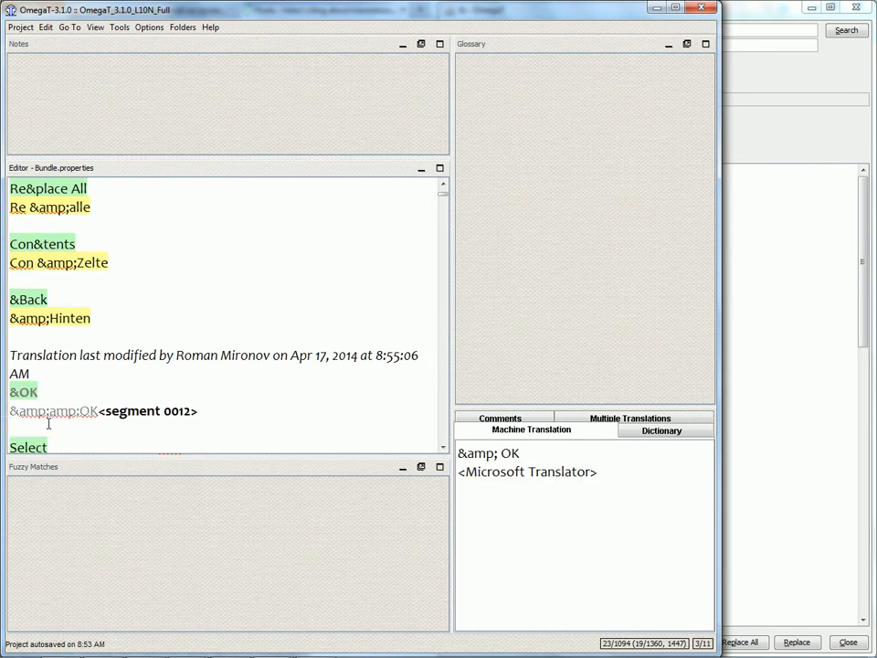
key(ctrl+p)
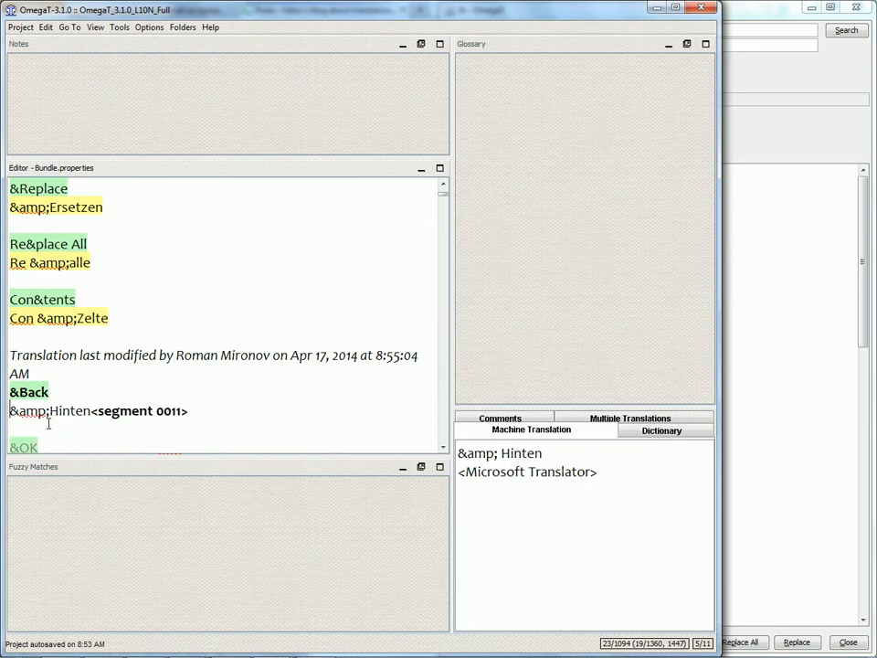
key(ctrl+shift+p)
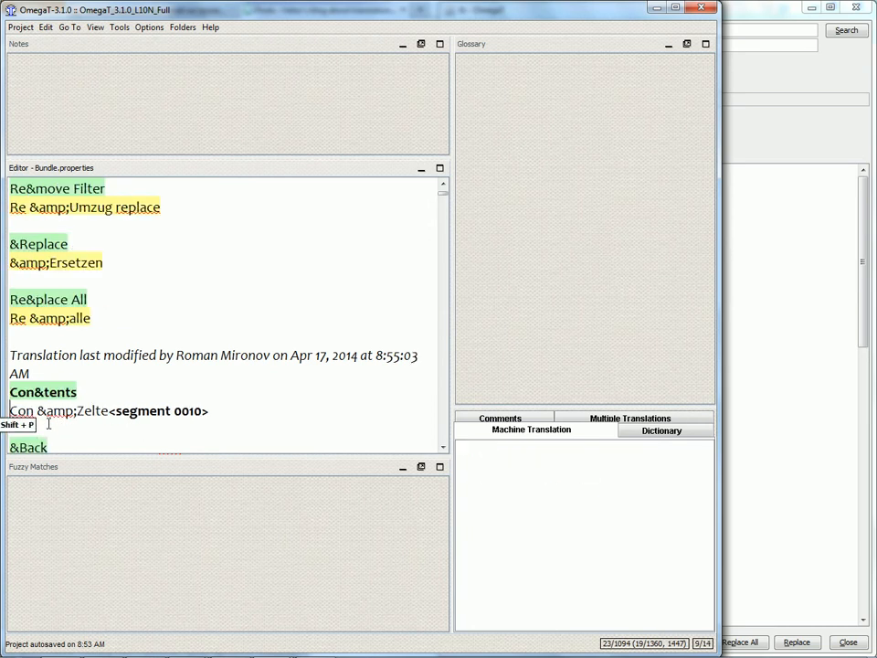
key(ctrl+shift+p)
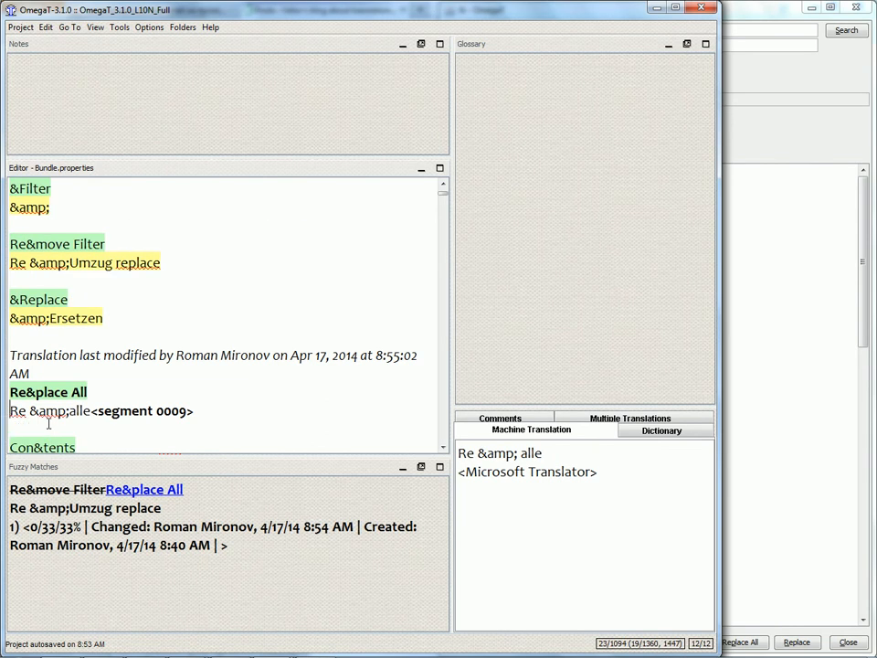
key(ctrl+shift+p)
key(ctrl+shift+p)
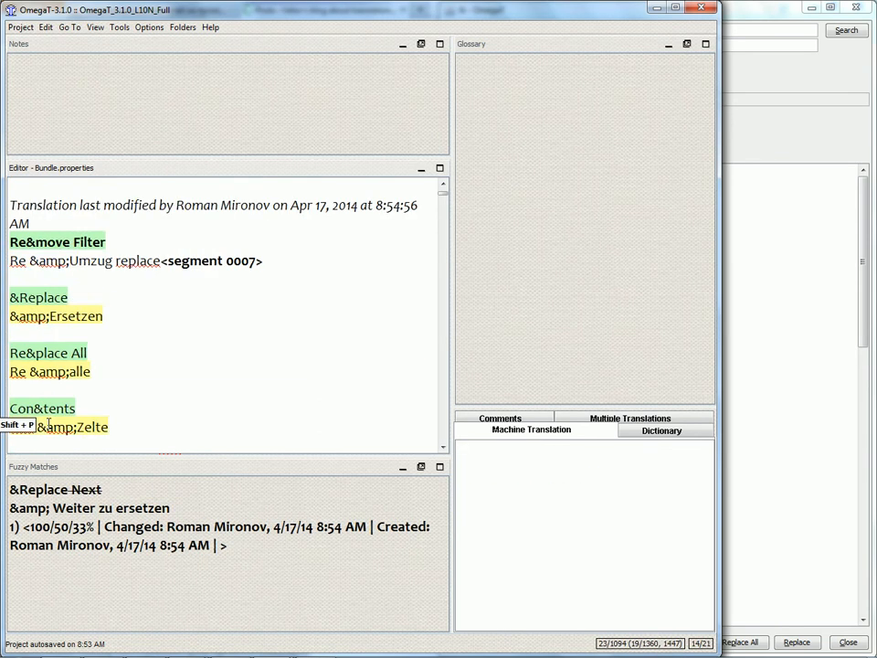
key(ctrl+shift+p)
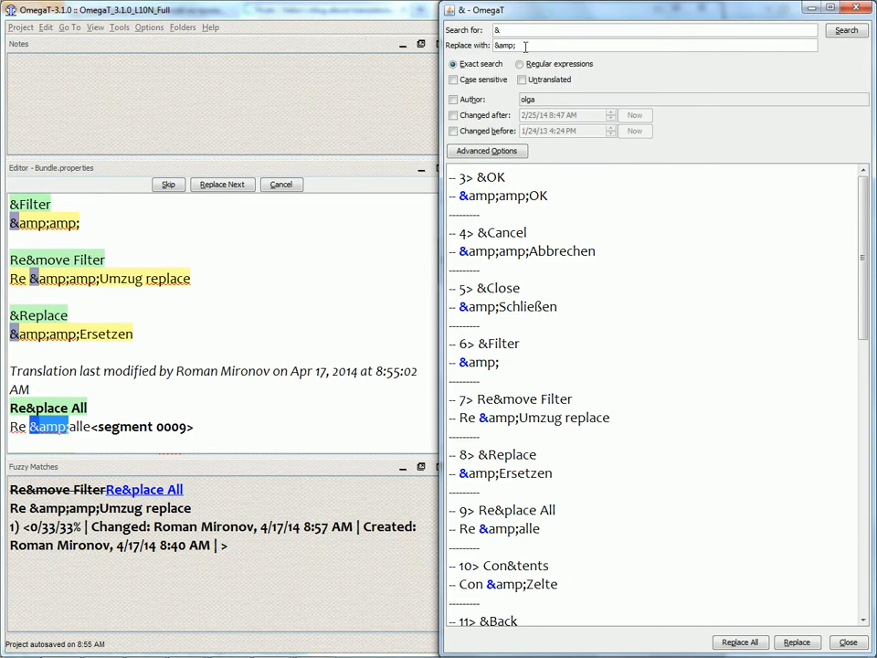
Step: Change the replacement text to "free" while the match-by-match replacement is still open at the Re&place All segment
drag(528, 45, 488, 52)
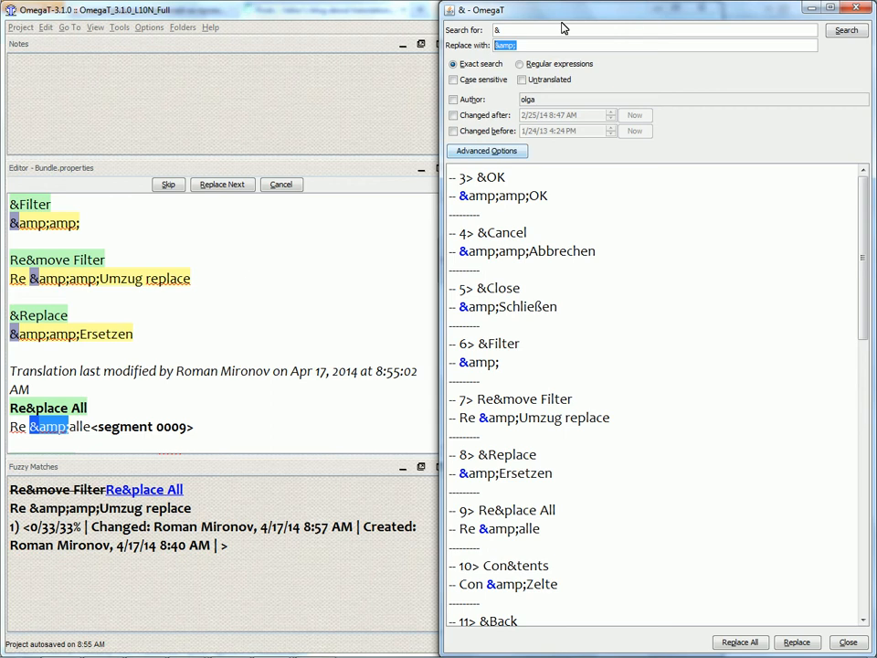
click(539, 44)
drag(538, 46, 494, 46)
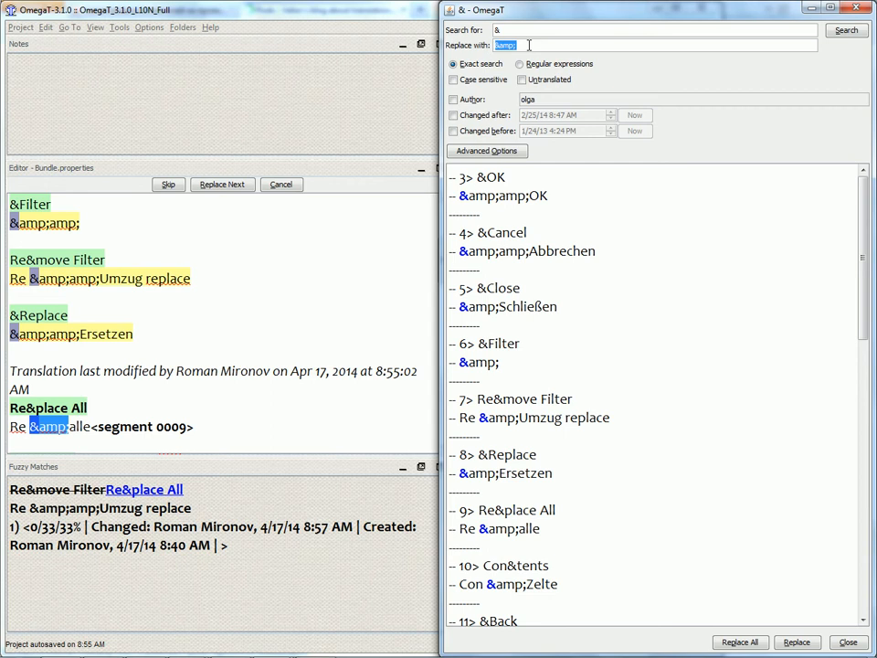
text(free)
click(72, 402)
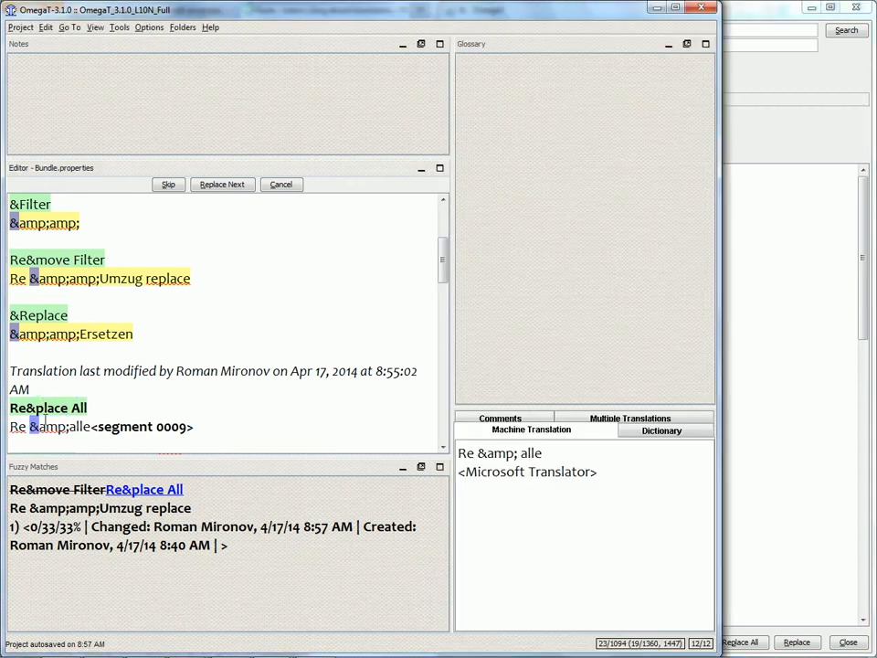
click(778, 343)
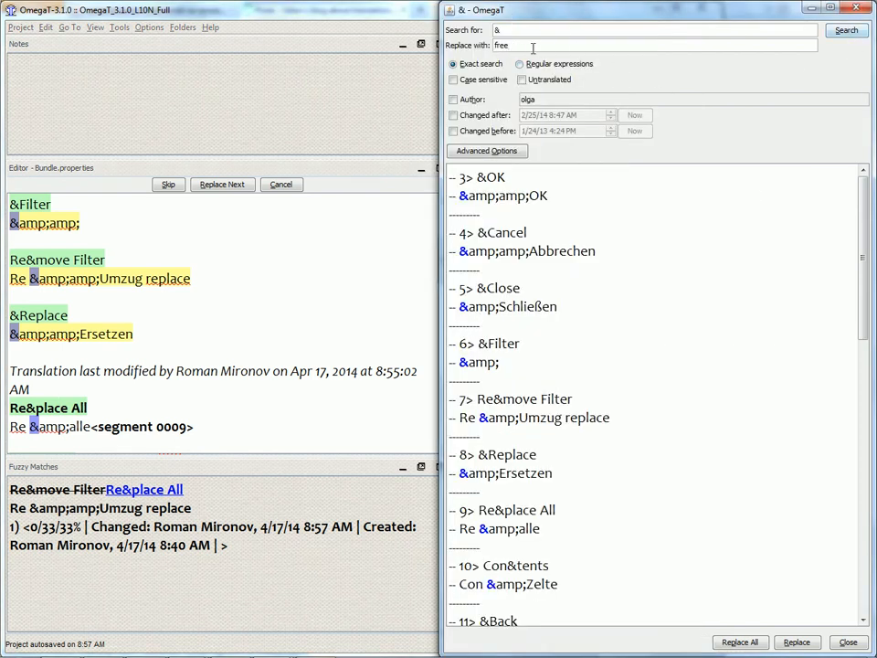
double_click(504, 45)
click(523, 46)
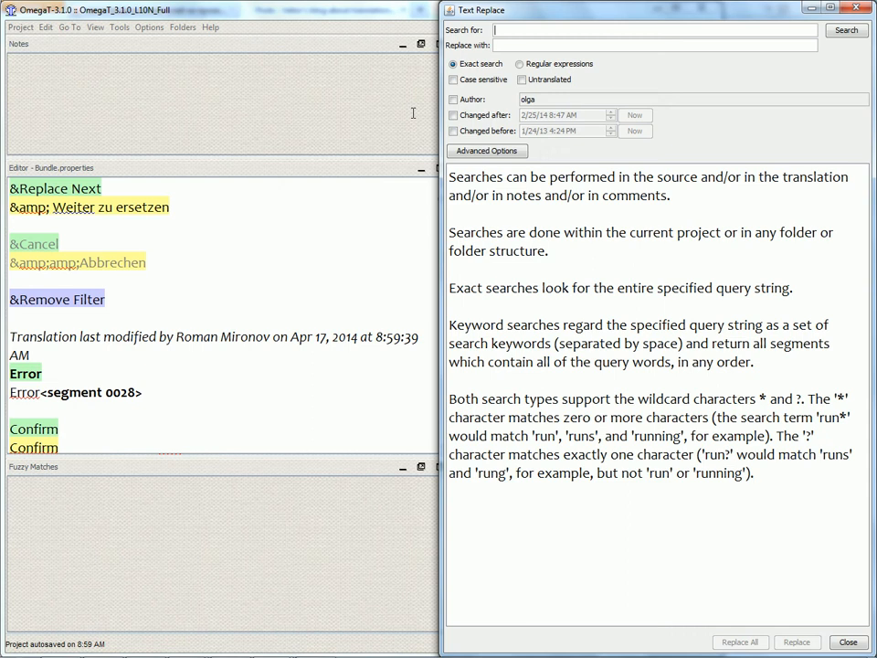
Step: Run an exact search of the project for "OmegaT" with the replacement text left empty
key(BackSpace)
text(megaT)
key(Return)
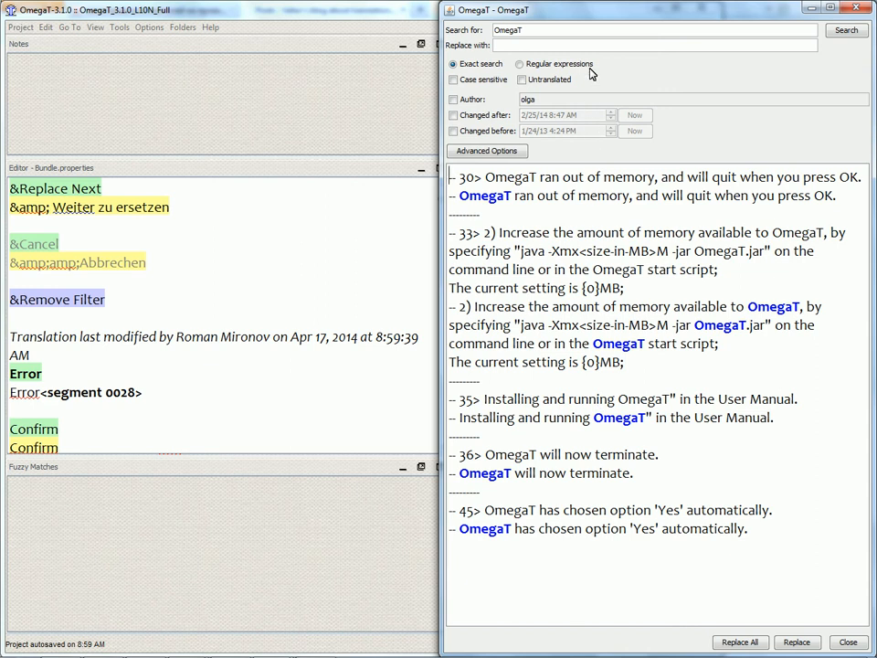
Step: Set the search to regular expressions and search for "^OmegaT" to match the word only at the start of segments
click(558, 64)
click(583, 30)
key(Home)
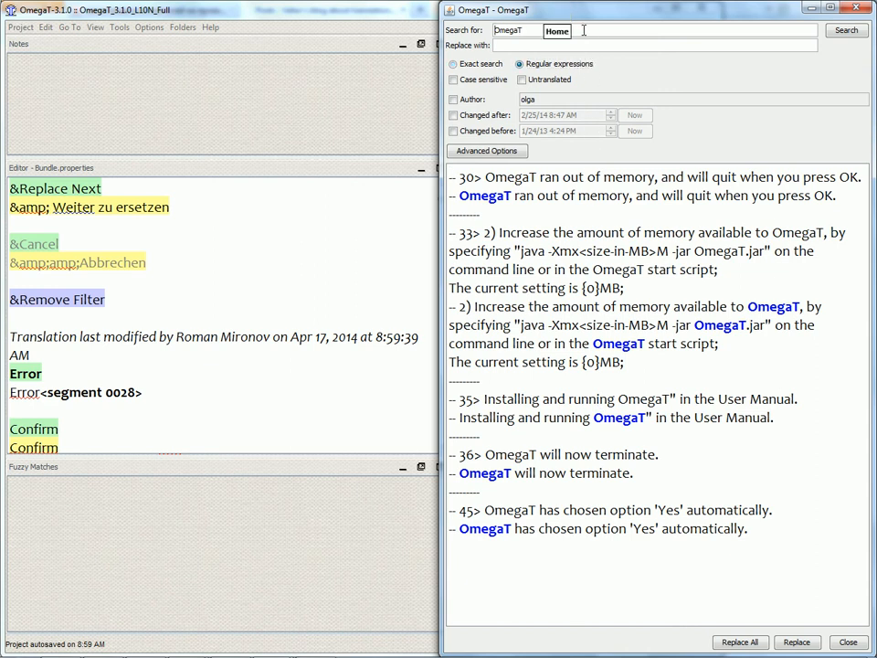
text(^)
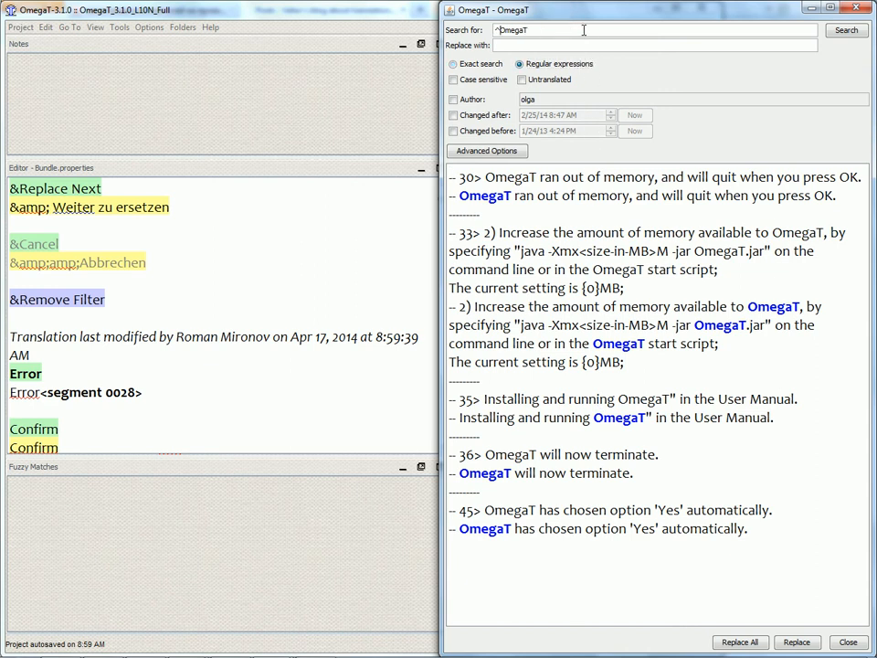
key(End)
key(Return)
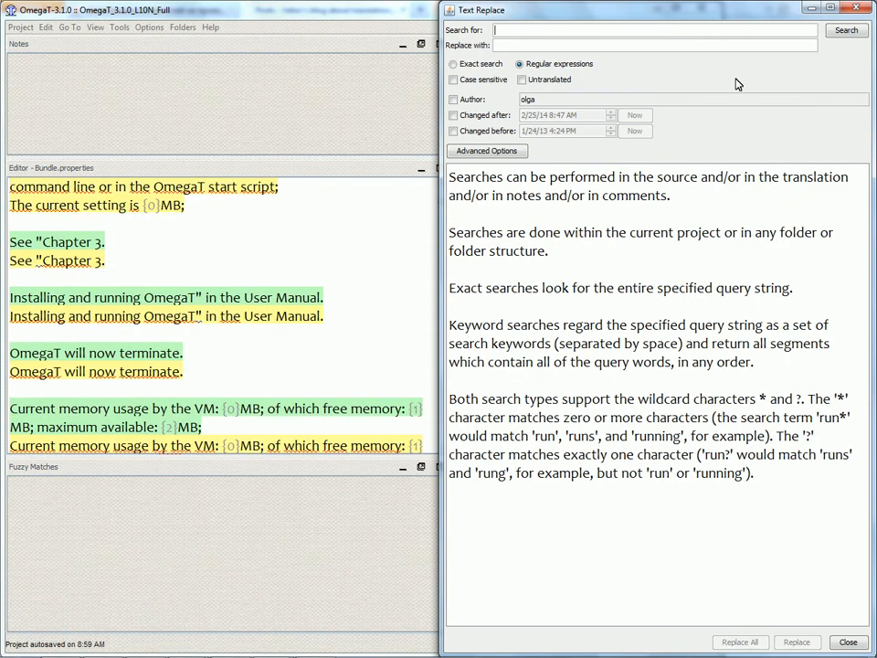
Step: Include untranslated segments and search for "3" with "three" as the replacement text
click(537, 82)
click(521, 34)
click(510, 44)
text(еркуу)
key(BackSpace)
key(BackSpace)
key(BackSpace)
key(BackSpace)
key(BackSpace)
text(three)
key(Return)
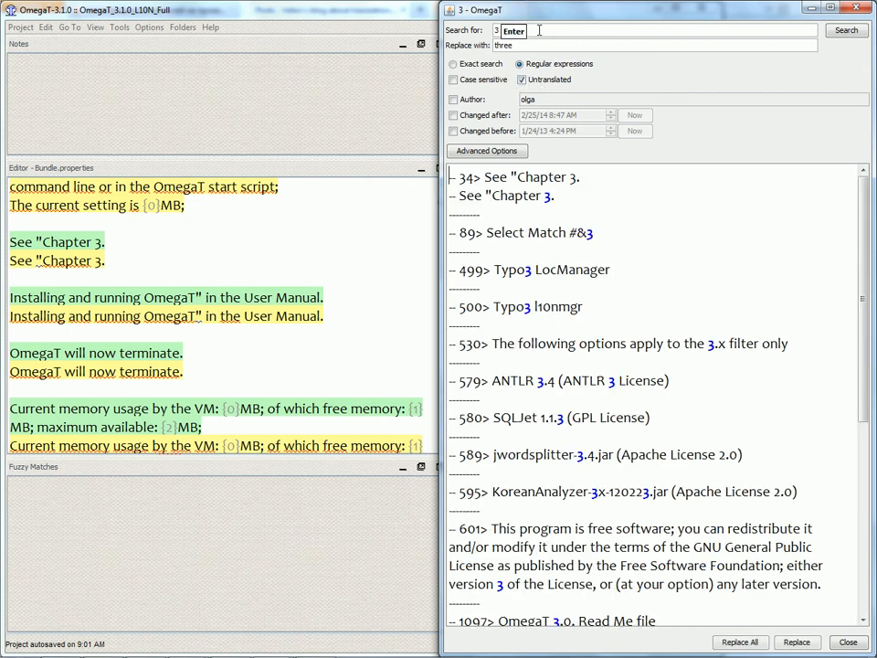
Step: Look through the translated and untranslated matches, replace every "3" with "three" at once, and confirm the change
scroll(609, 233, down, 6)
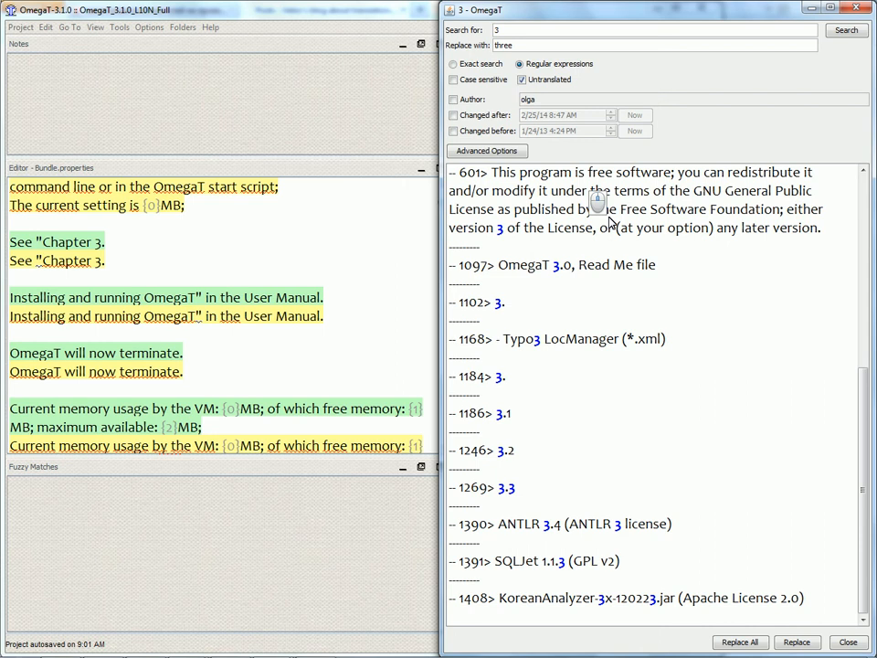
scroll(546, 376, up, 5)
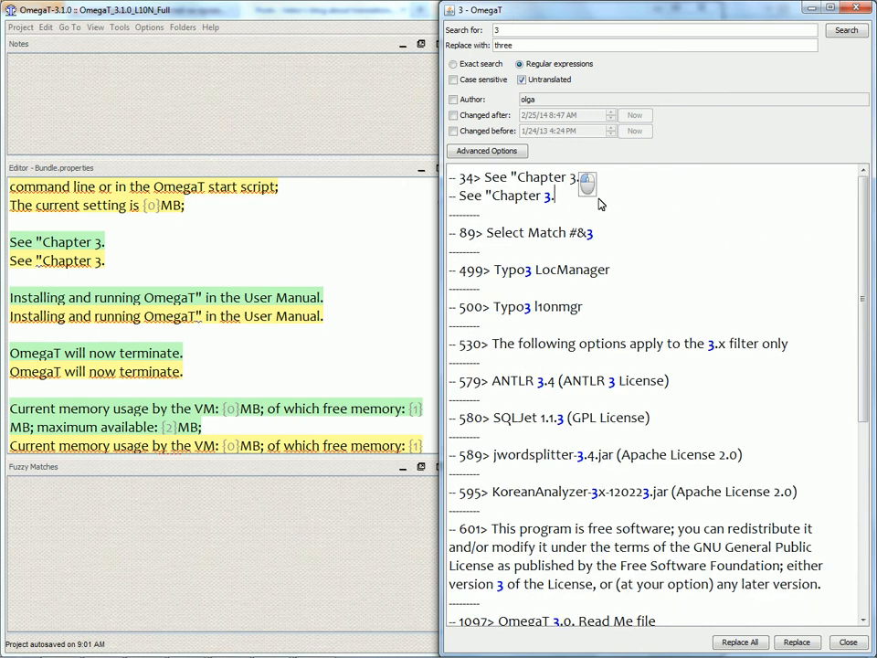
scroll(620, 382, down, 2)
scroll(621, 382, down, 3)
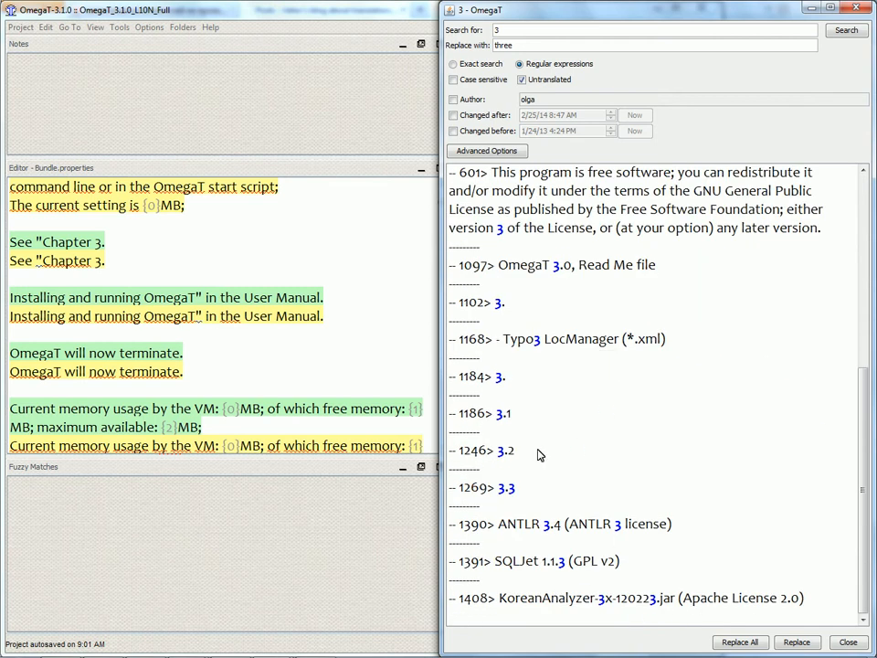
scroll(539, 454, up, 5)
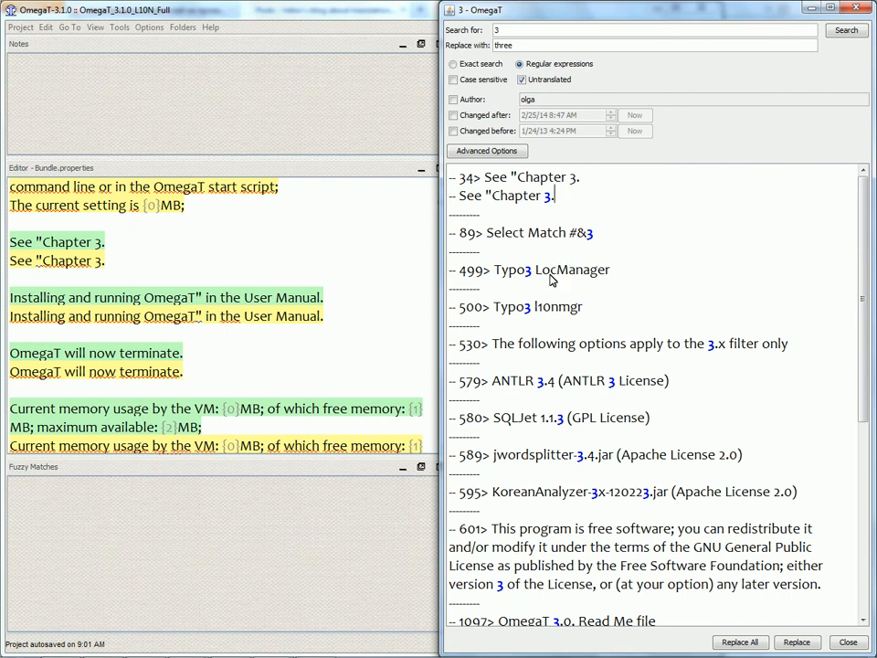
click(757, 642)
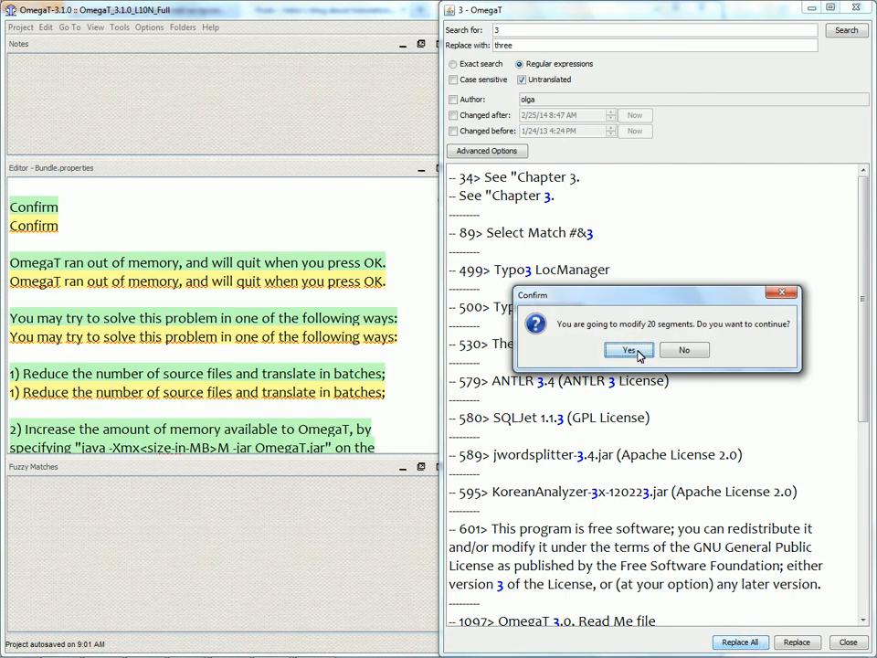
click(629, 351)
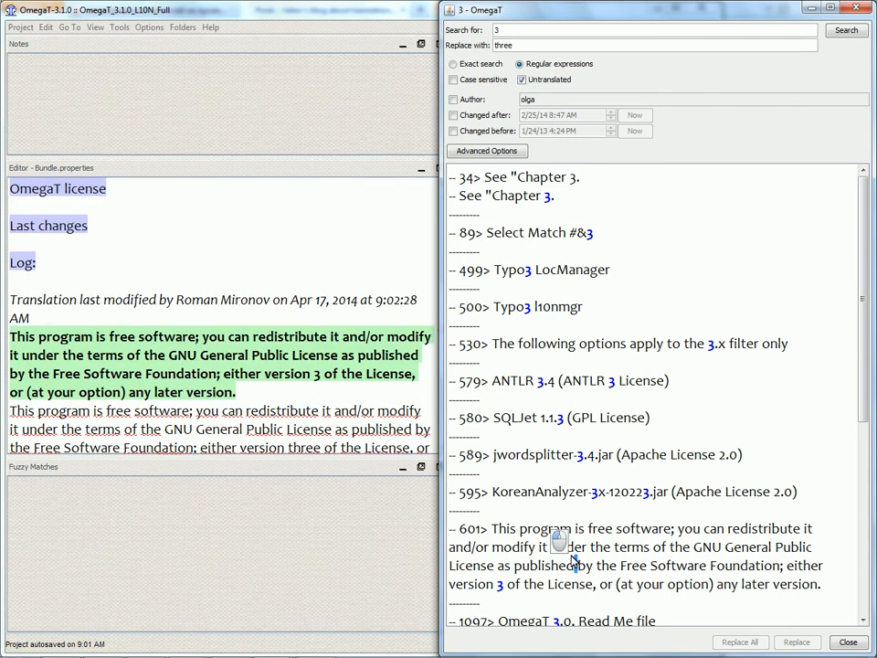
Step: Check the inserted "three" in the free software license text of segment 601 and in the Typo3 l10nmgr segment
click(340, 413)
scroll(322, 394, down, 3)
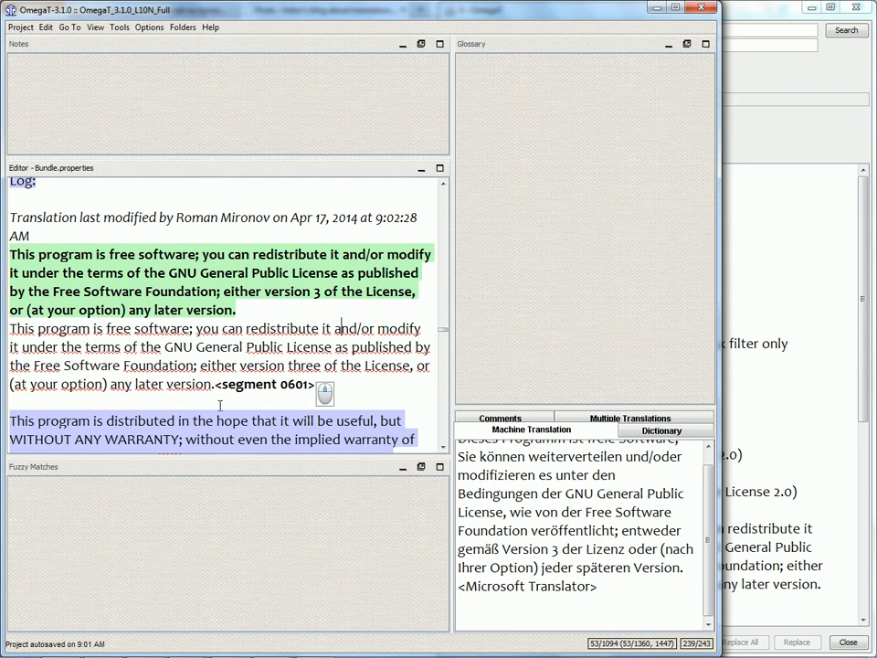
click(772, 414)
click(533, 306)
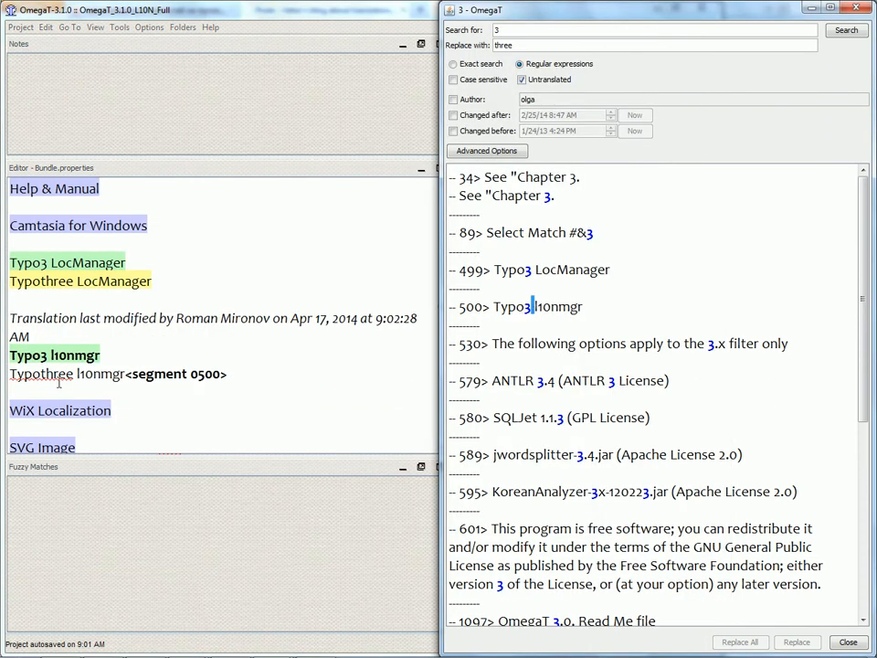
drag(77, 377, 40, 356)
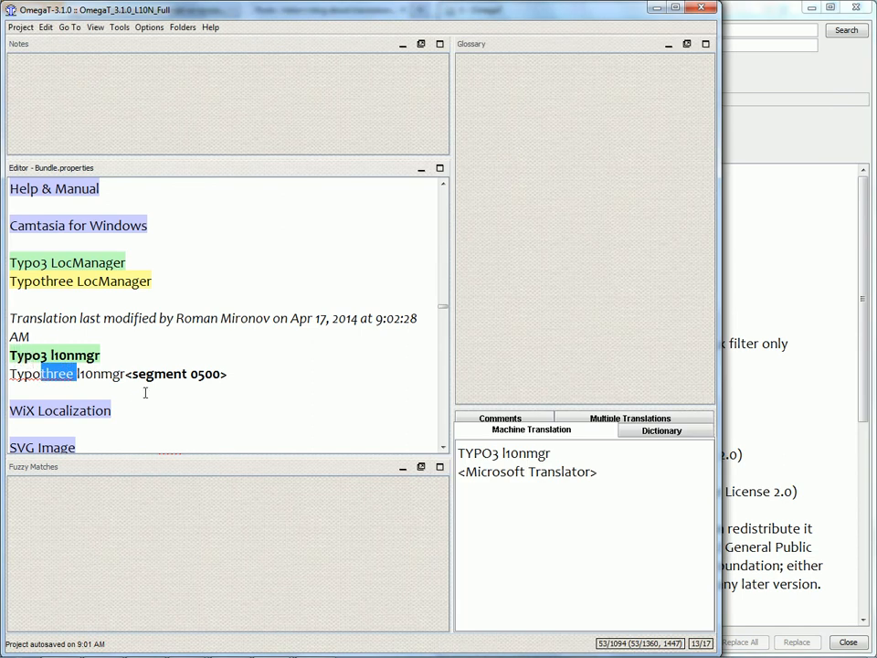
Step: Open the Select Match #&3 segment from the search results, check the inserted "three", and return to the results
click(801, 381)
double_click(544, 307)
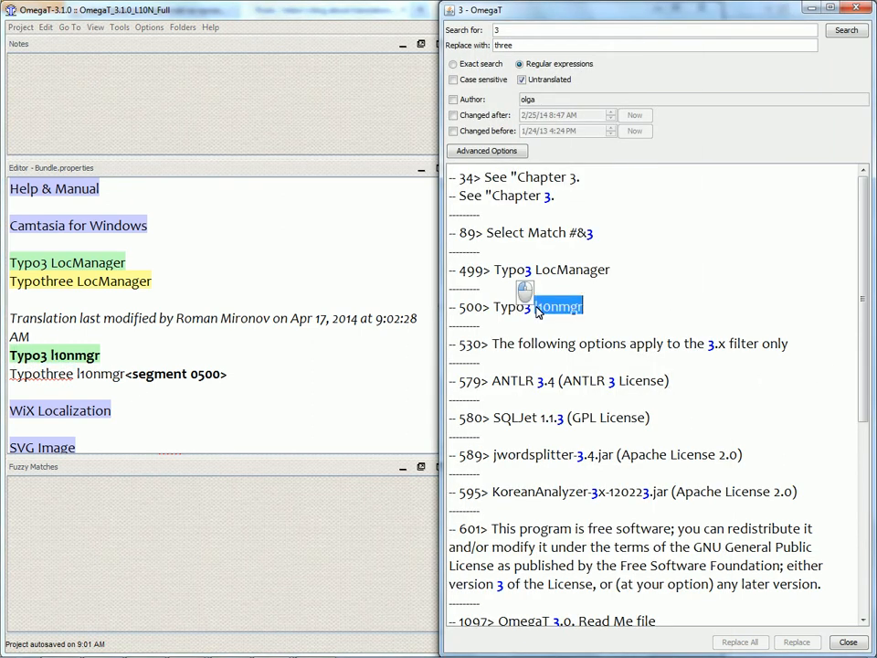
double_click(553, 269)
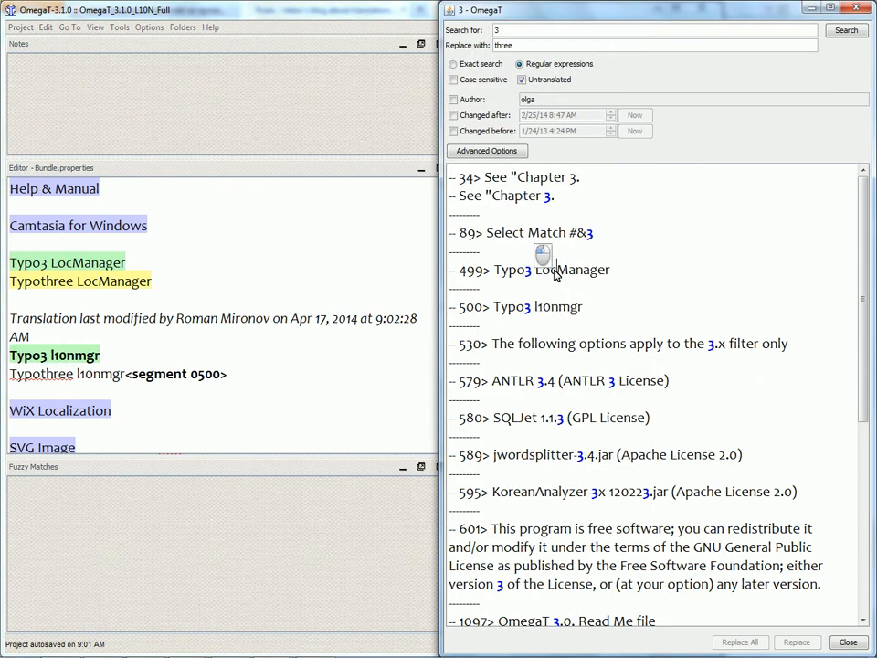
double_click(546, 232)
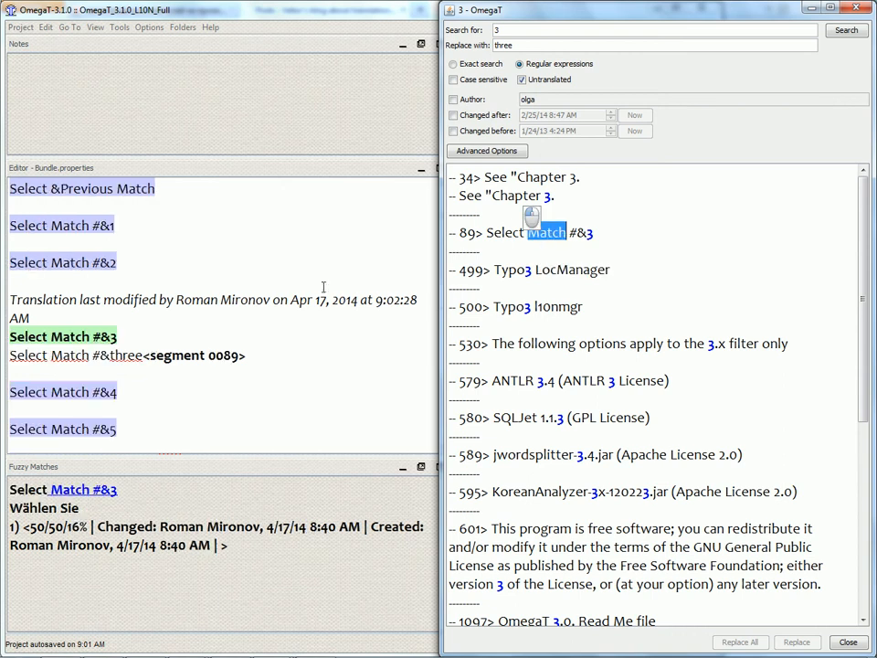
double_click(121, 355)
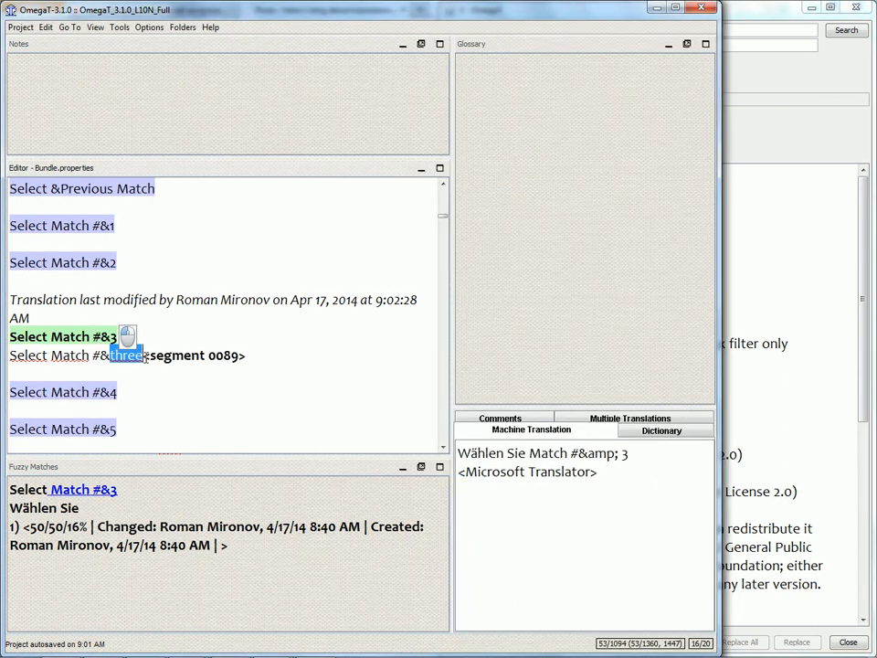
click(761, 270)
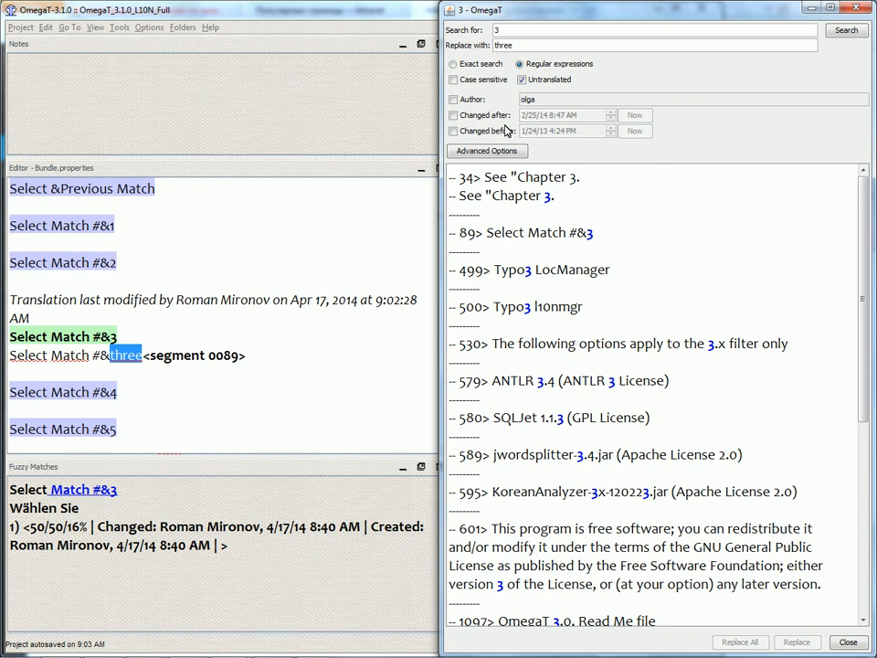
click(590, 503)
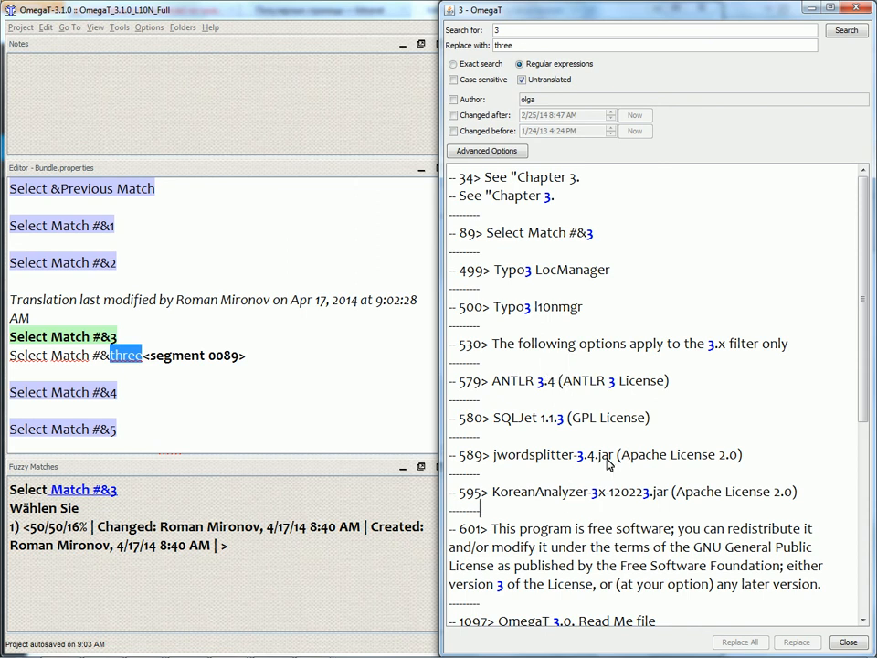